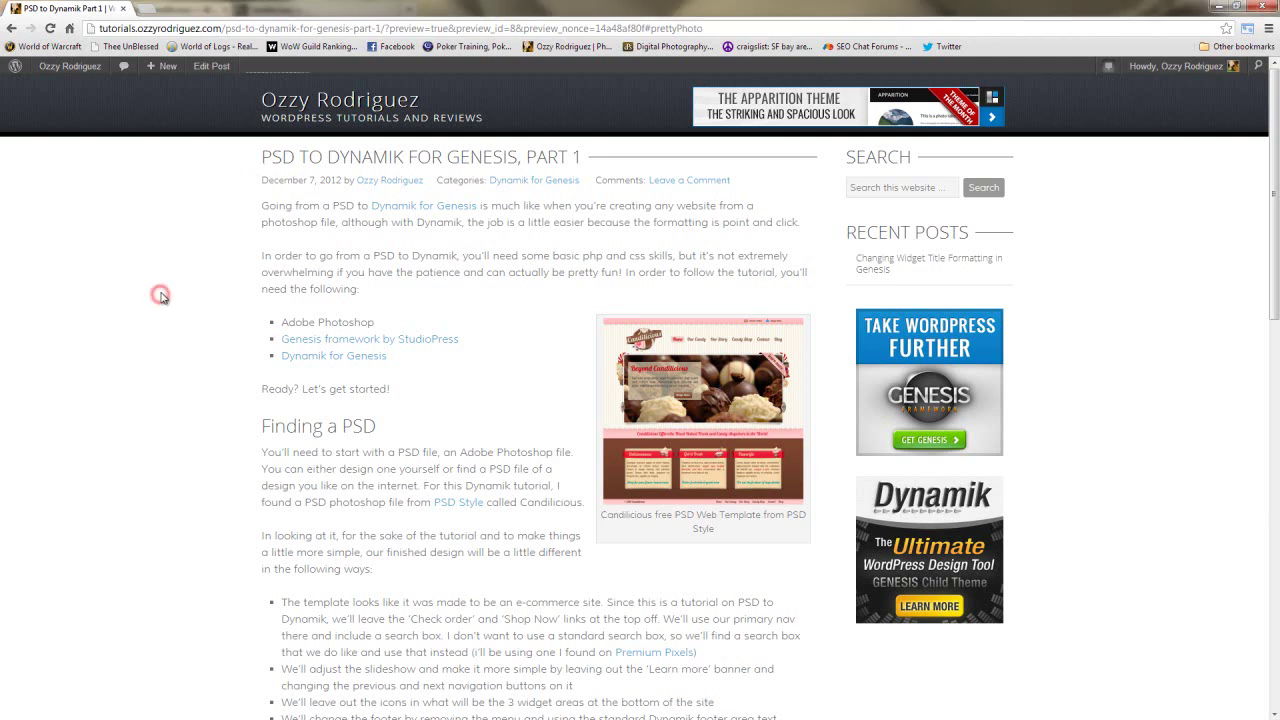
# Step: Review the blog post's Candilicious template and PSD-to-Dynamik end result images
pyautogui.scroll(-1, 163, 298)
pyautogui.scroll(1, 163, 298)
pyautogui.scroll(-1, 164, 298)
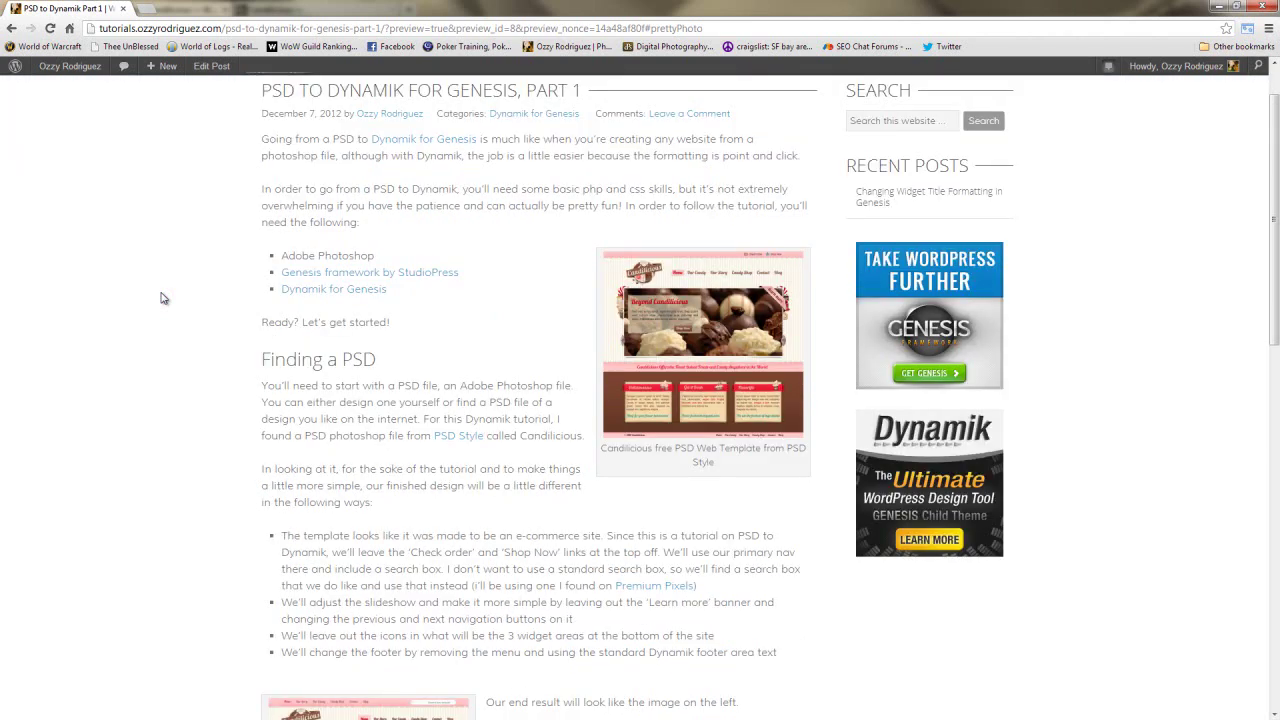
pyautogui.scroll(1, 164, 298)
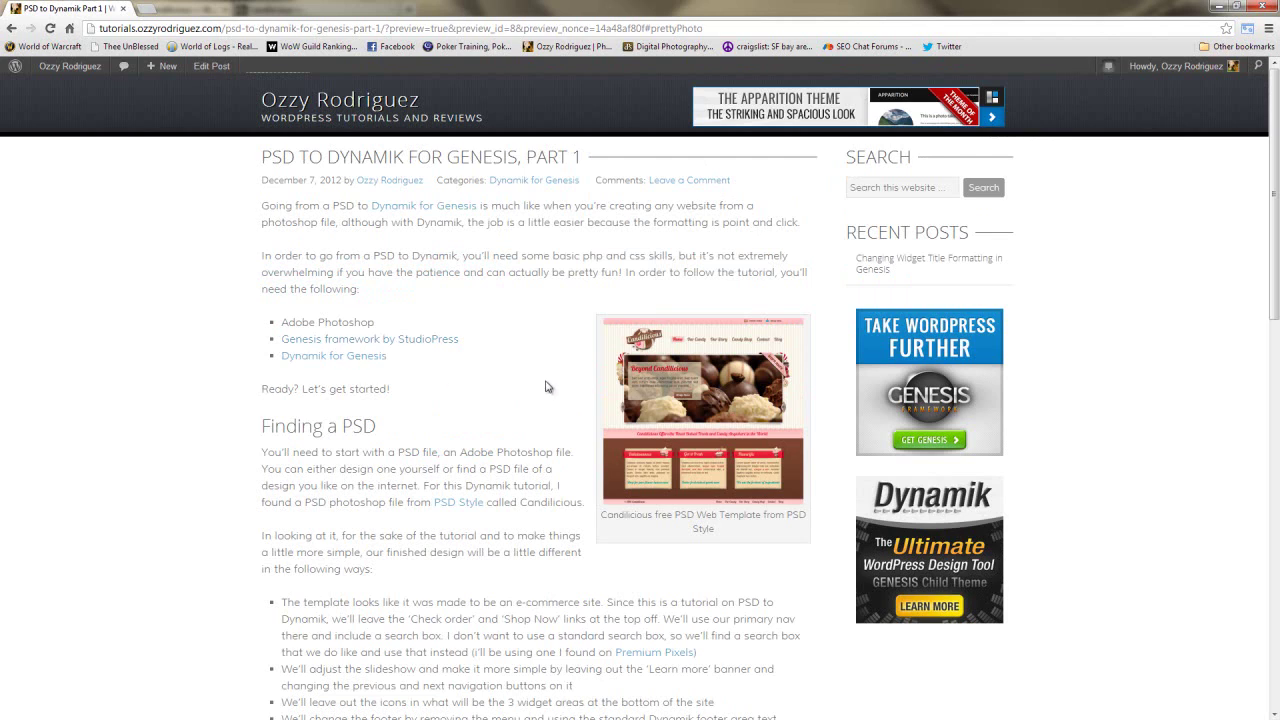
pyautogui.scroll(-2, 545, 390)
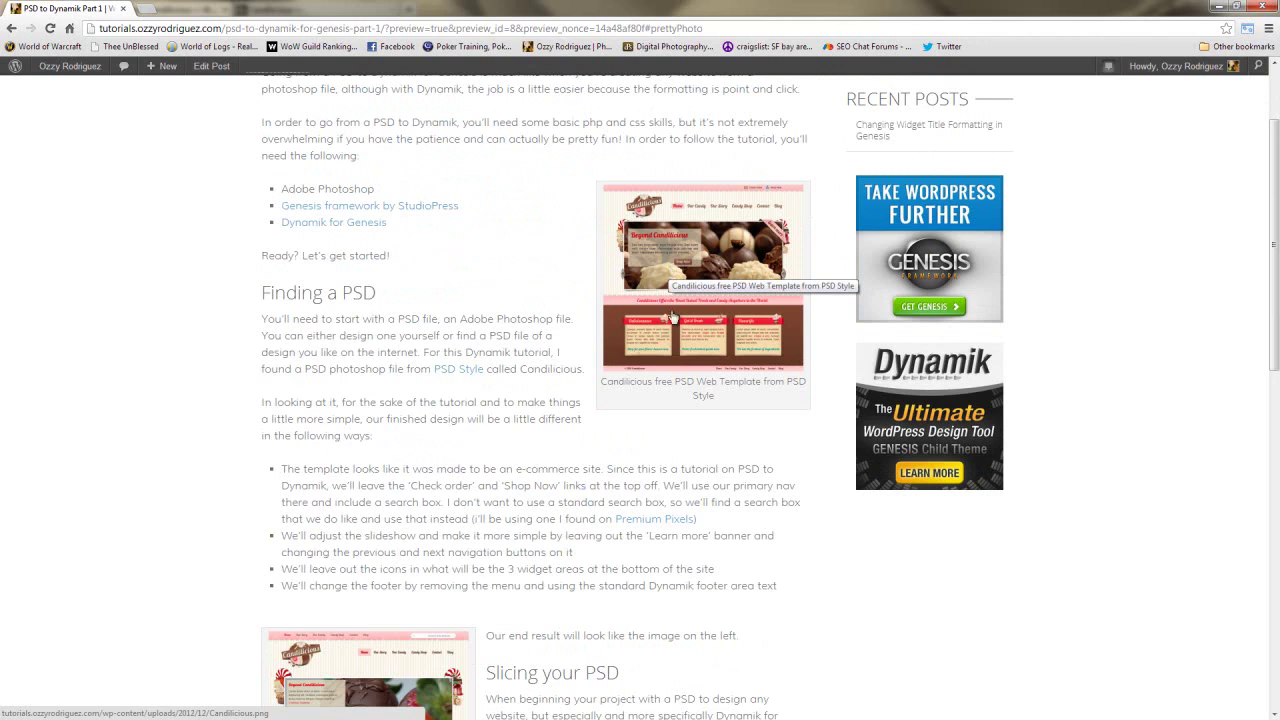
pyautogui.scroll(-1, 462, 378)
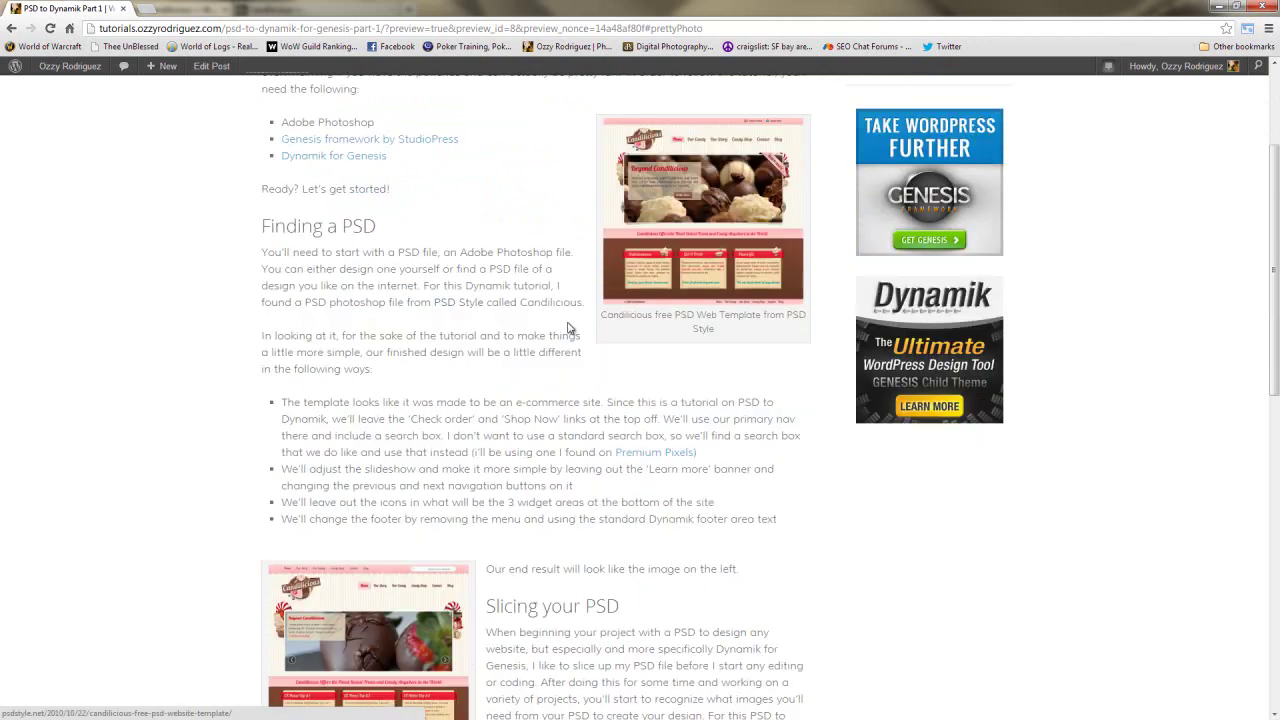
pyautogui.click(696, 214)
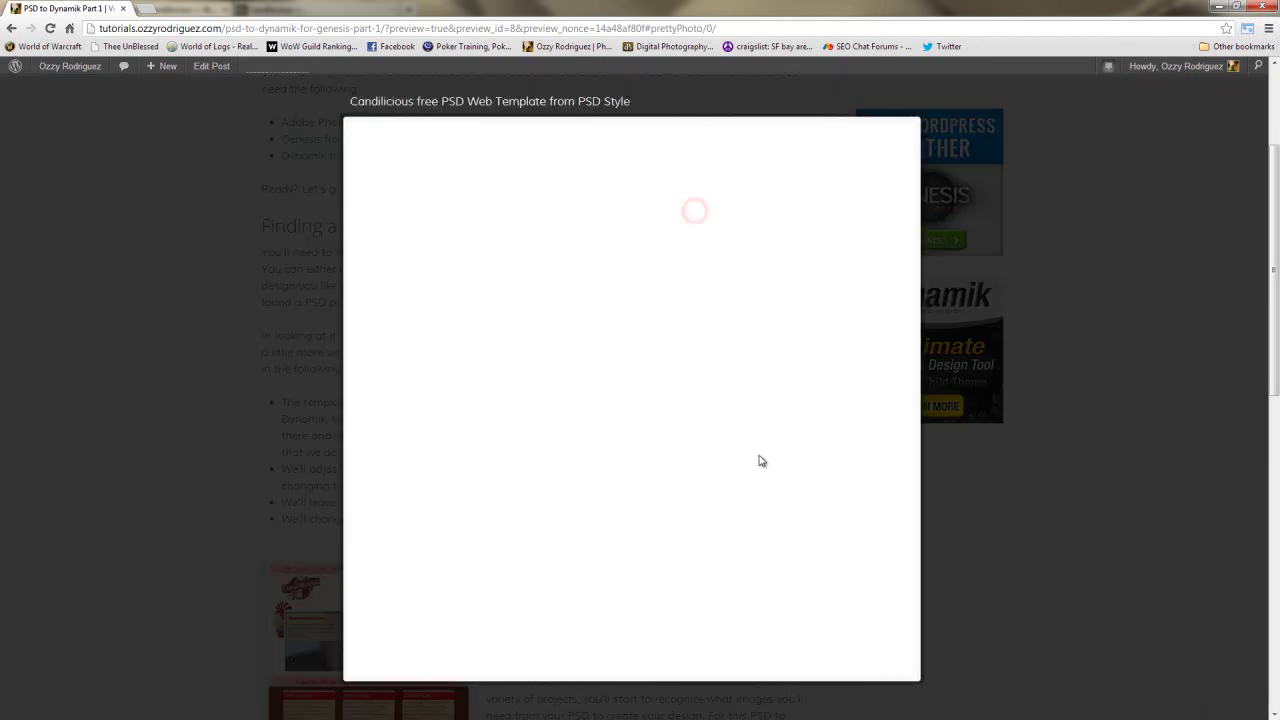
pyautogui.click(910, 670)
pyautogui.scroll(-6, 910, 600)
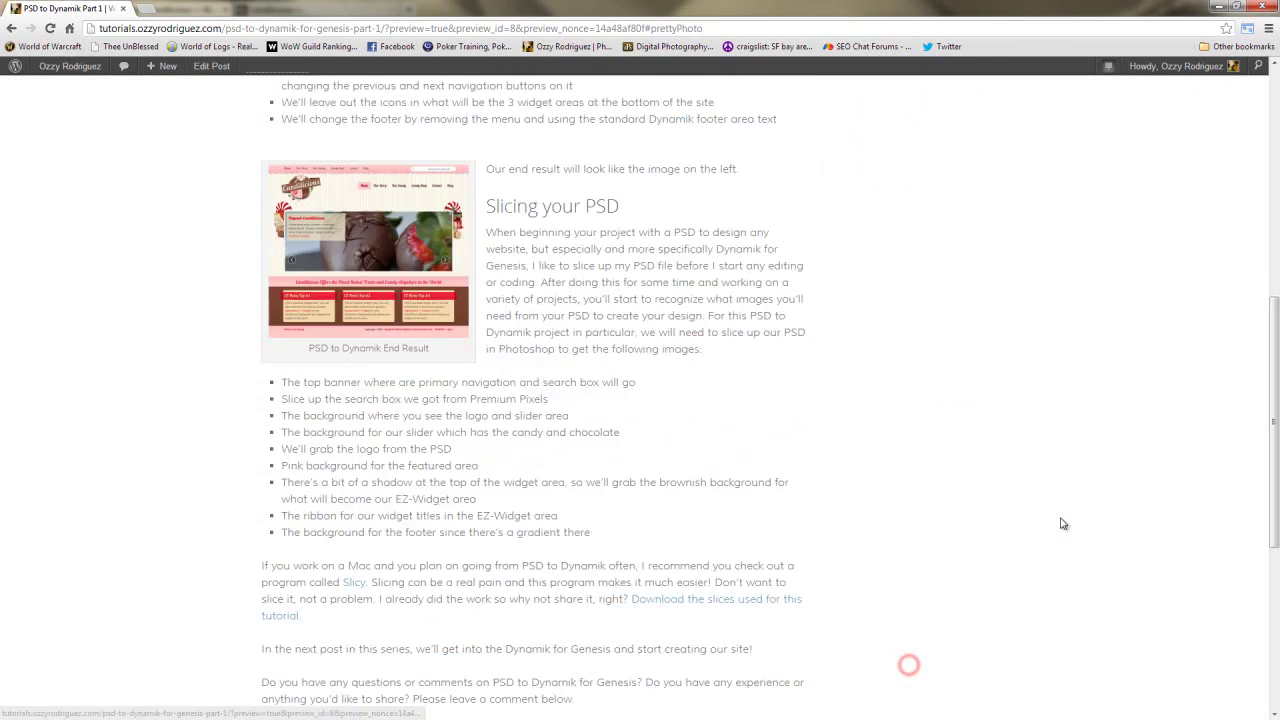
pyautogui.click(371, 223)
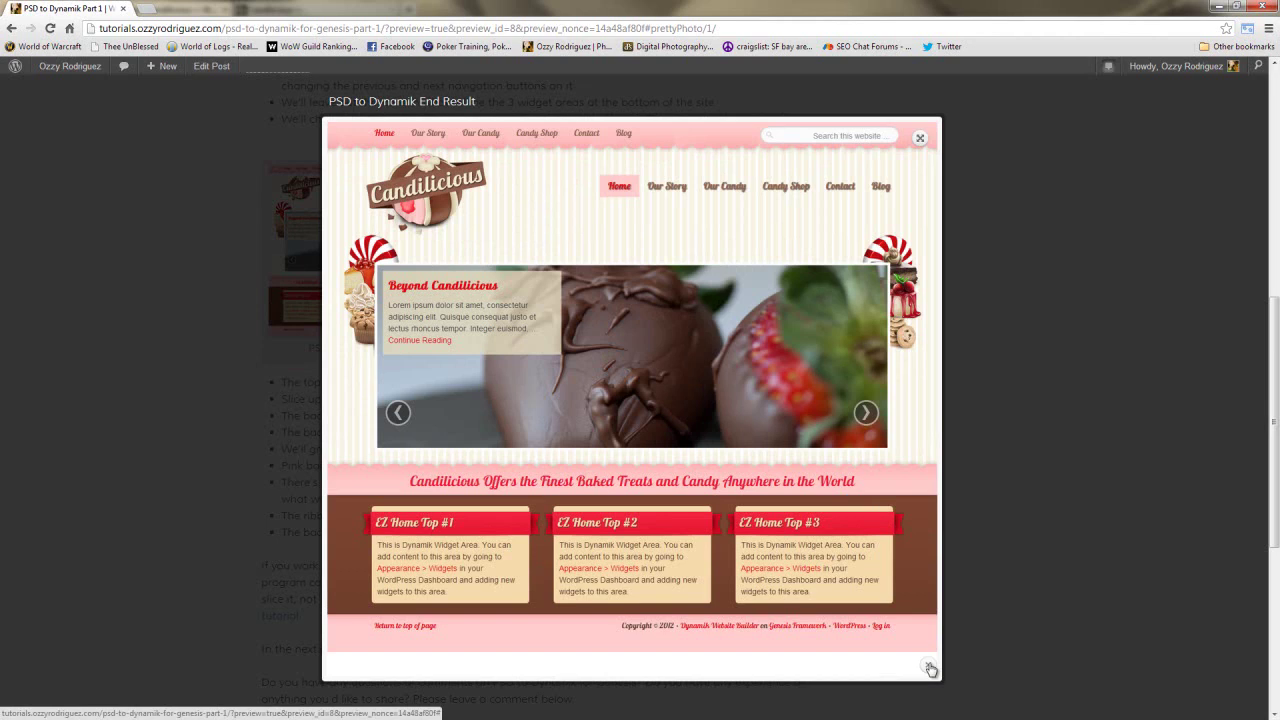
pyautogui.click(930, 668)
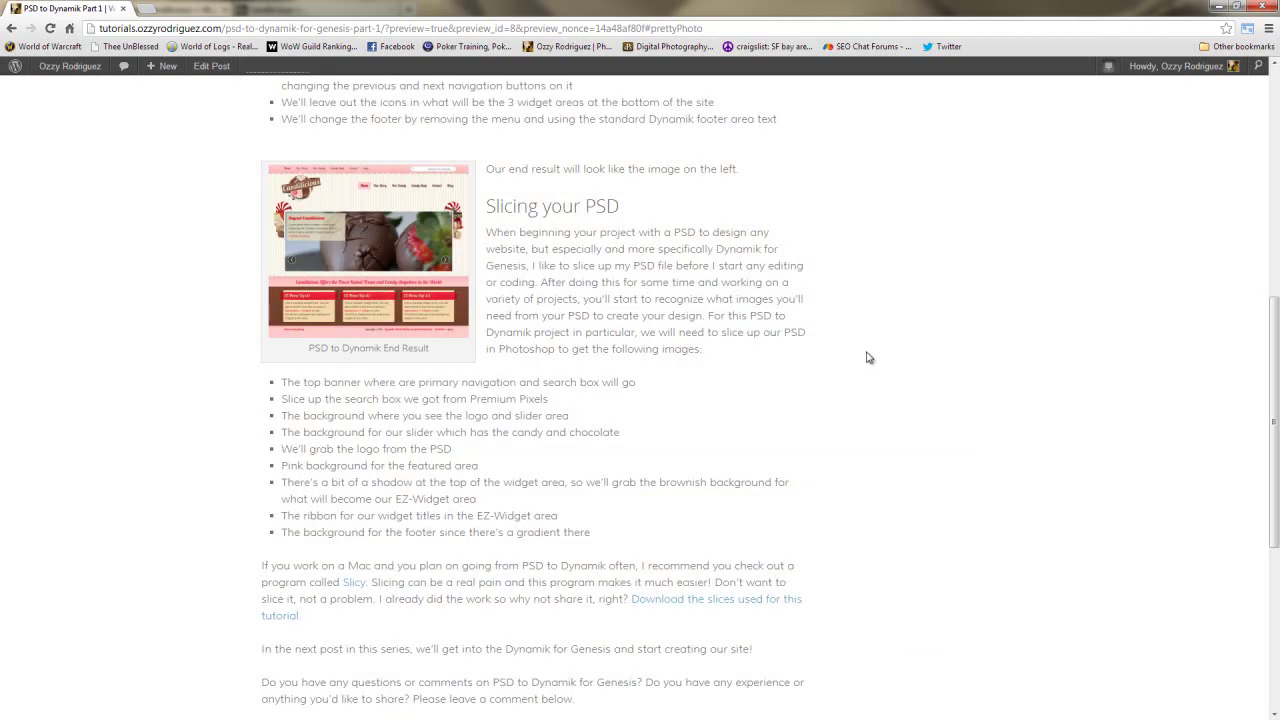
pyautogui.scroll(4, 868, 357)
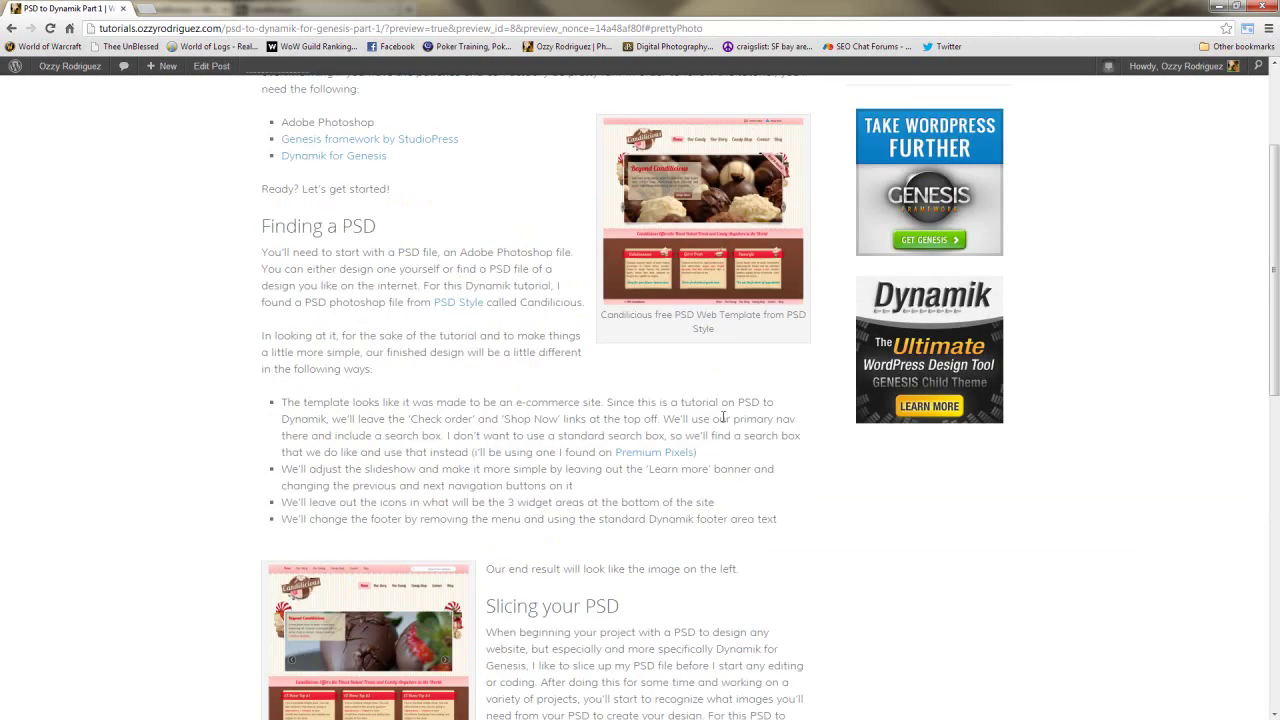
pyautogui.scroll(-5, 823, 517)
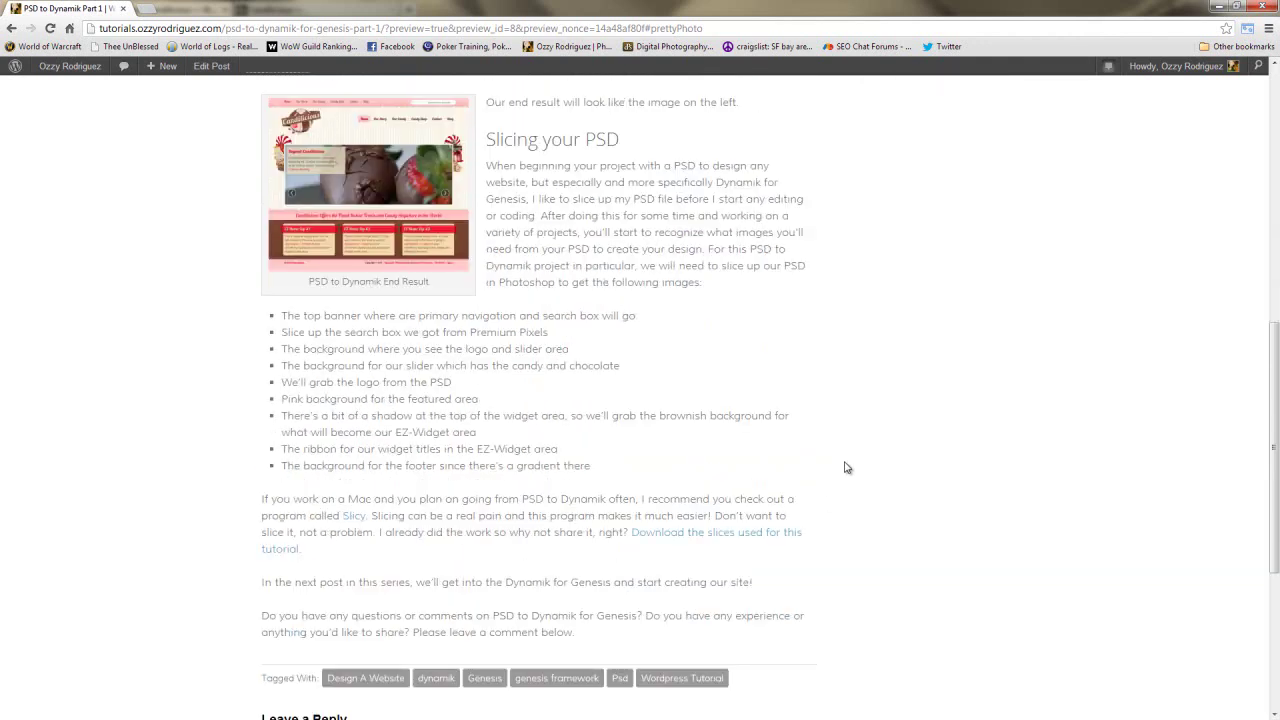
pyautogui.scroll(-2, 845, 468)
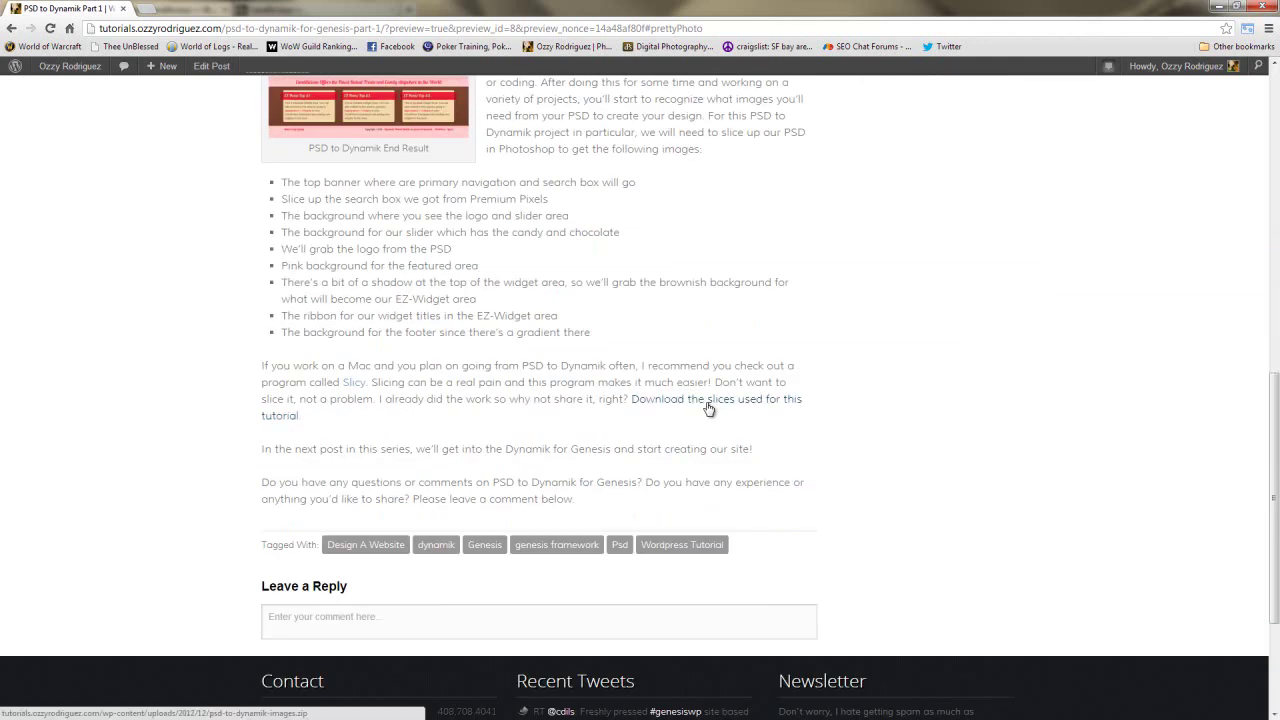
pyautogui.scroll(10, 605, 362)
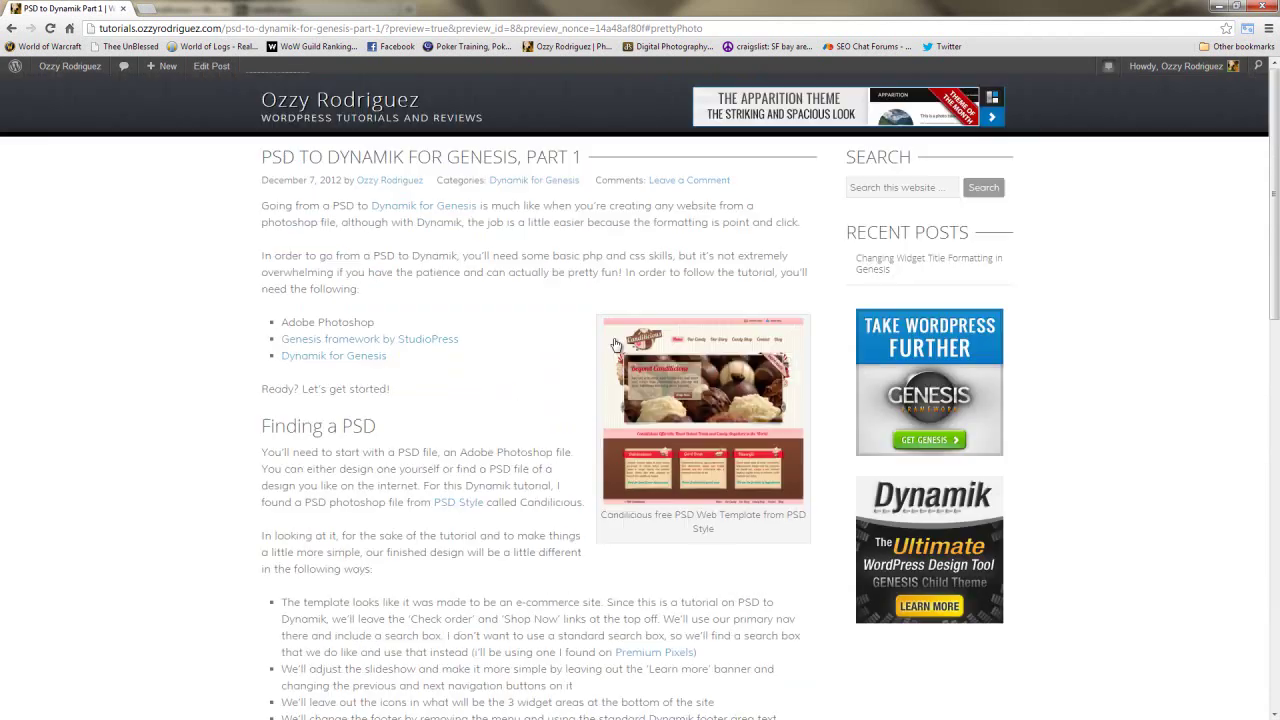
# Step: Set the blog post aside and browse the site's Pages and Posts lists in WordPress admin
pyautogui.click(1219, 7)
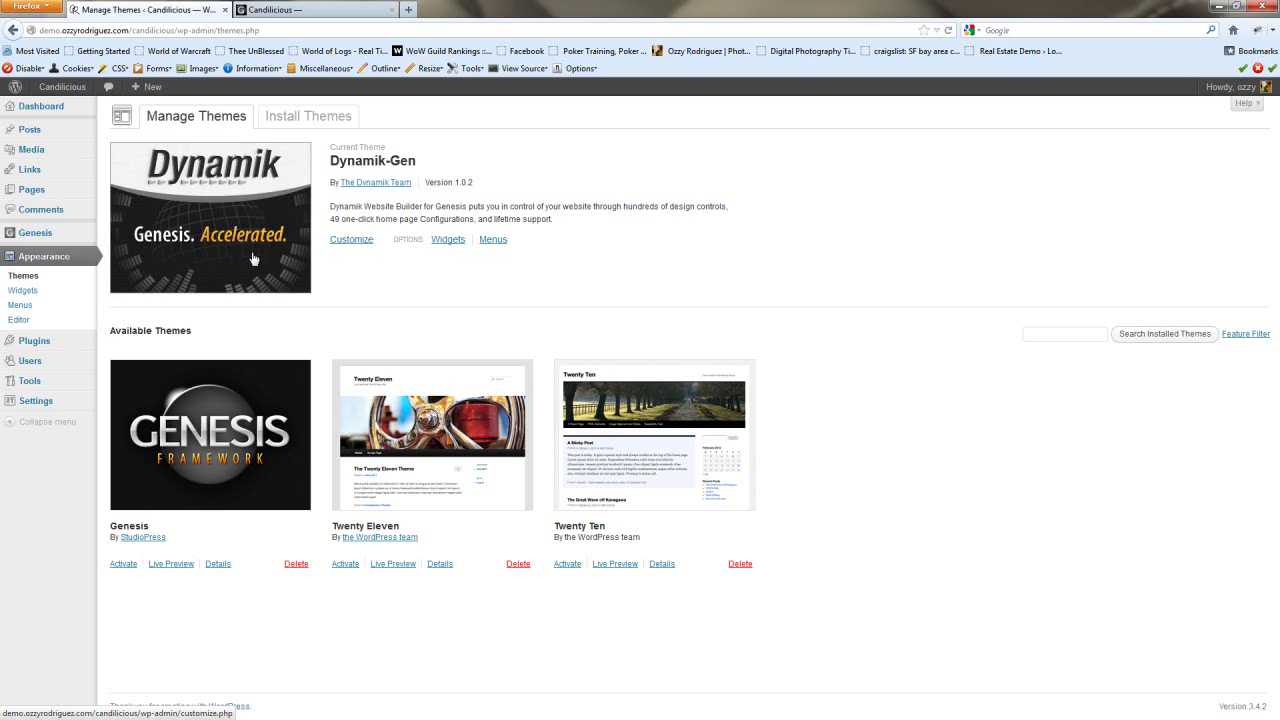
pyautogui.moveTo(42, 238)
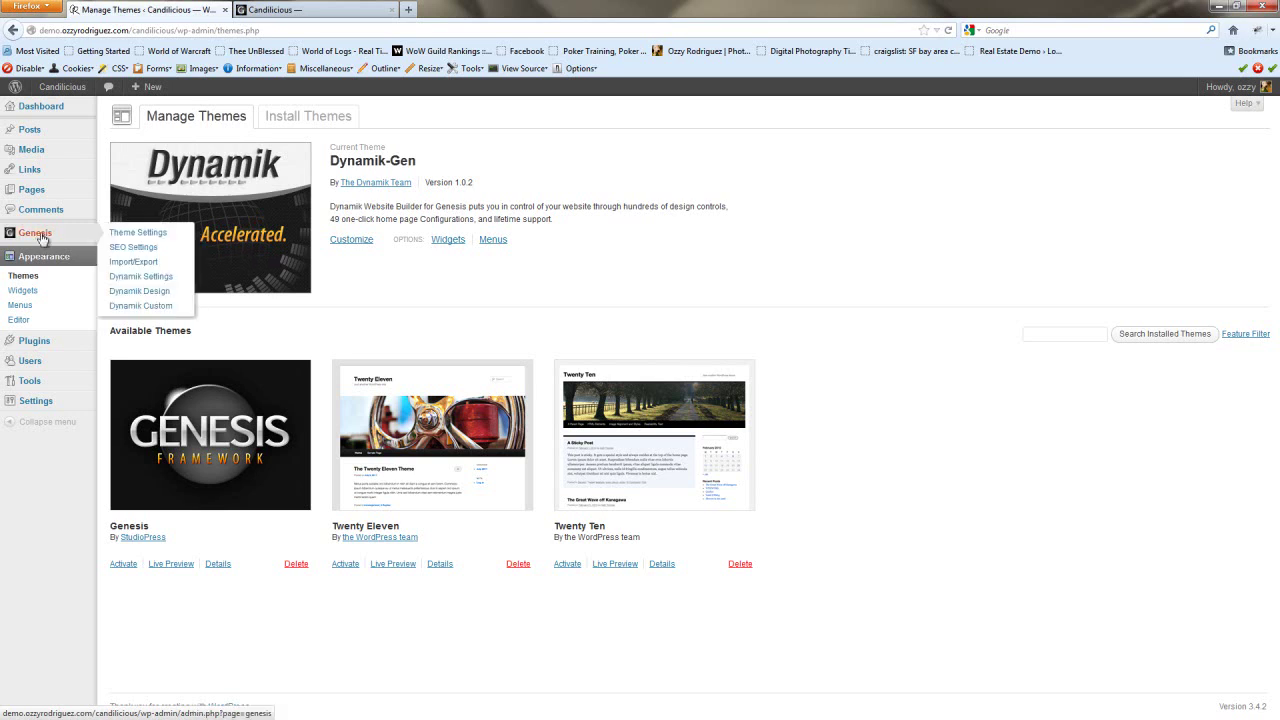
pyautogui.click(40, 190)
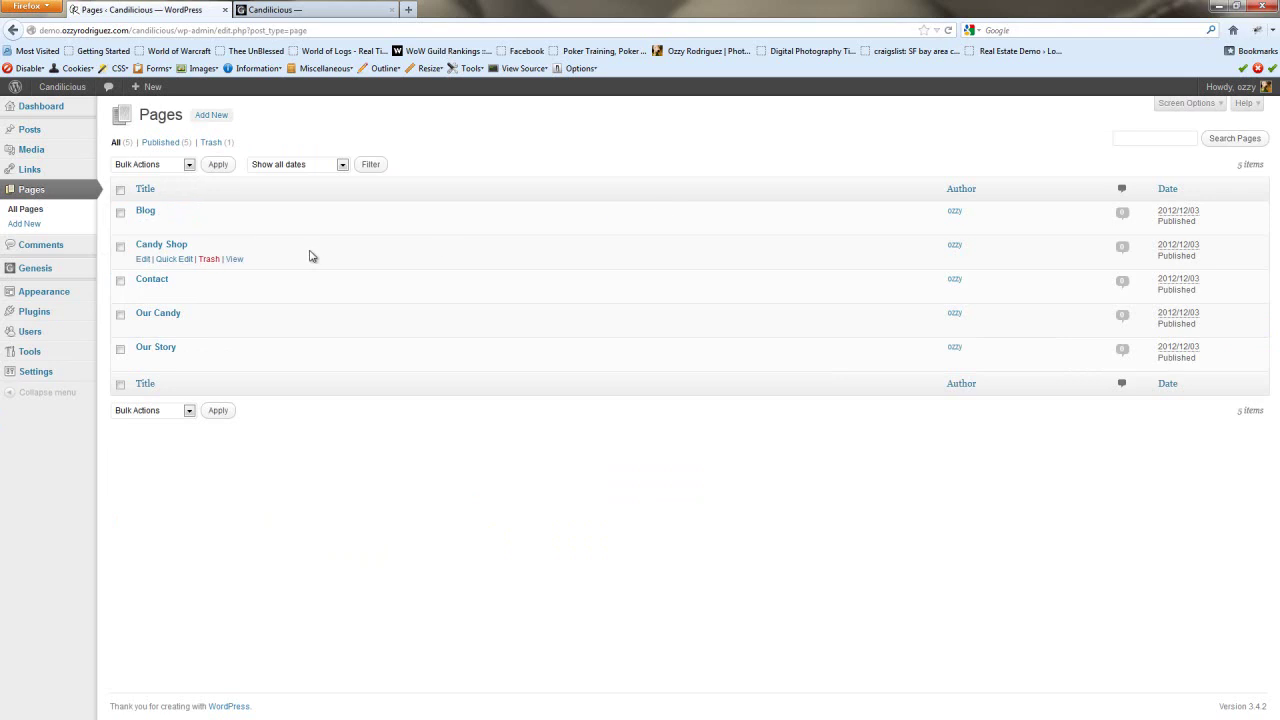
pyautogui.click(40, 131)
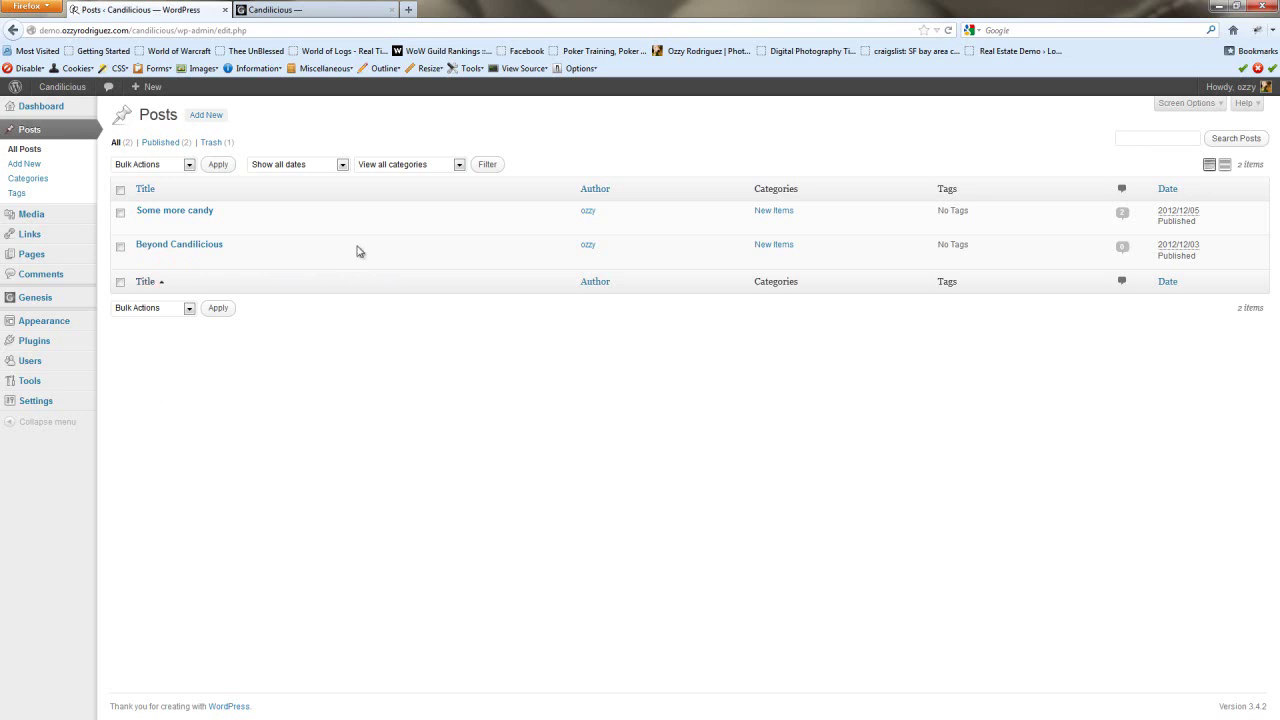
# Step: Open Genesis > Dynamik Design for the Candilicious site
pyautogui.moveTo(47, 381)
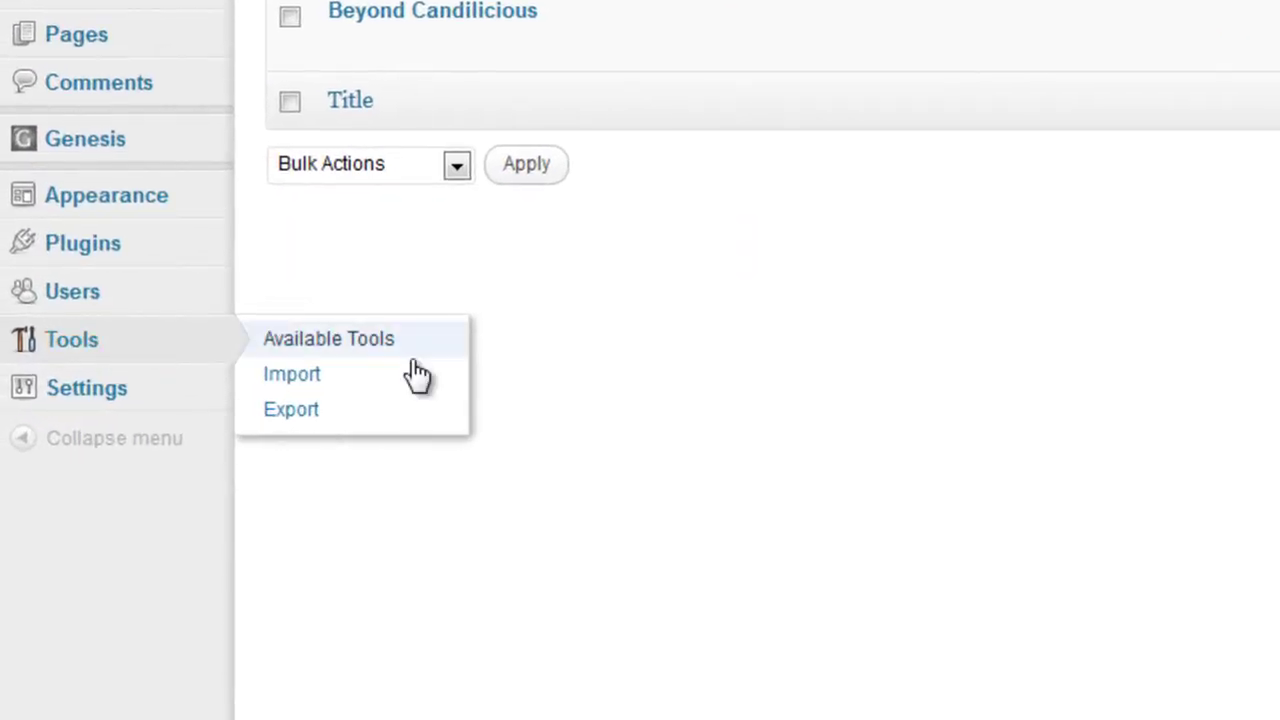
pyautogui.click(808, 247)
pyautogui.moveTo(92, 143)
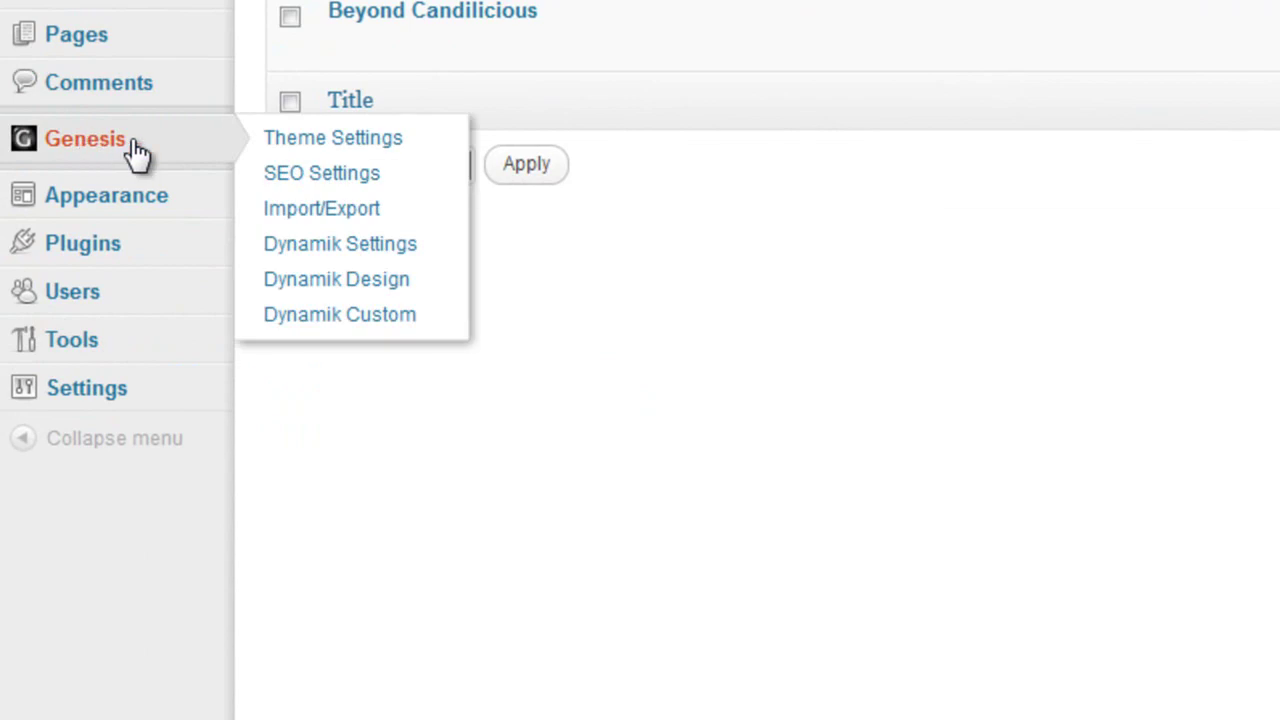
pyautogui.click(372, 290)
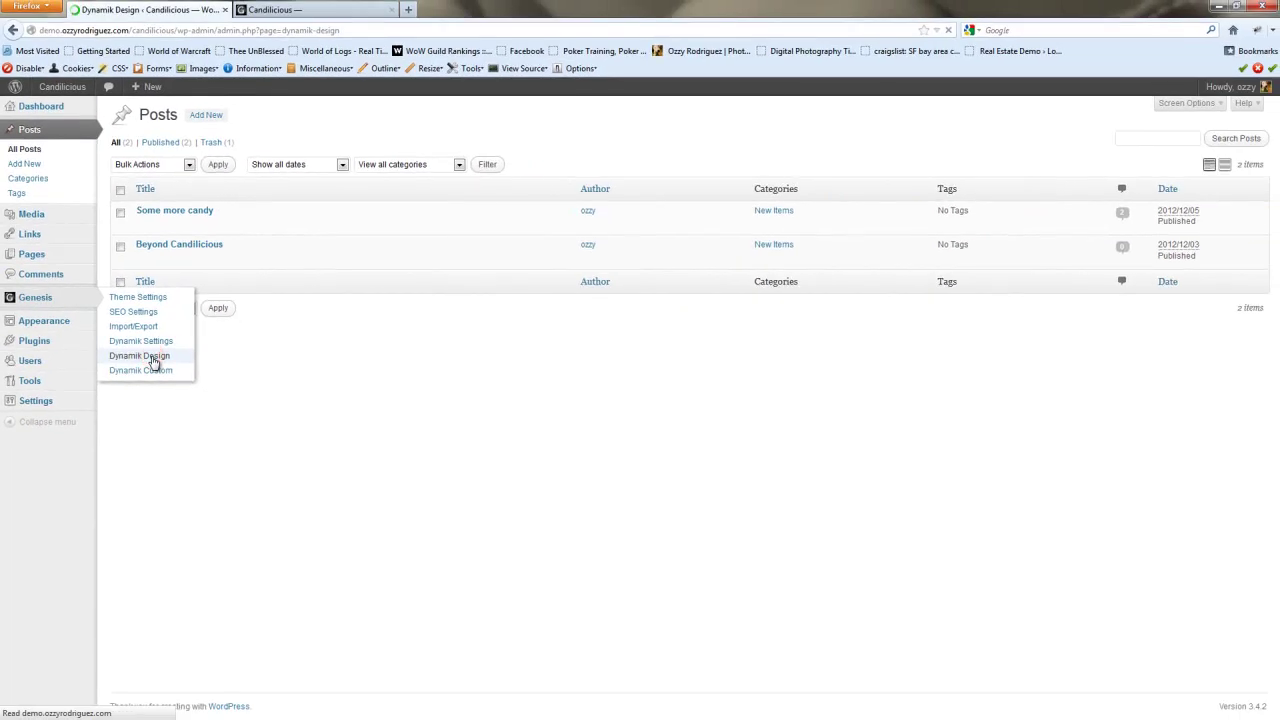
# Step: Show the Image Uploader tab's theme images, such as logo.png and ez-header-bg.png
pyautogui.click(516, 168)
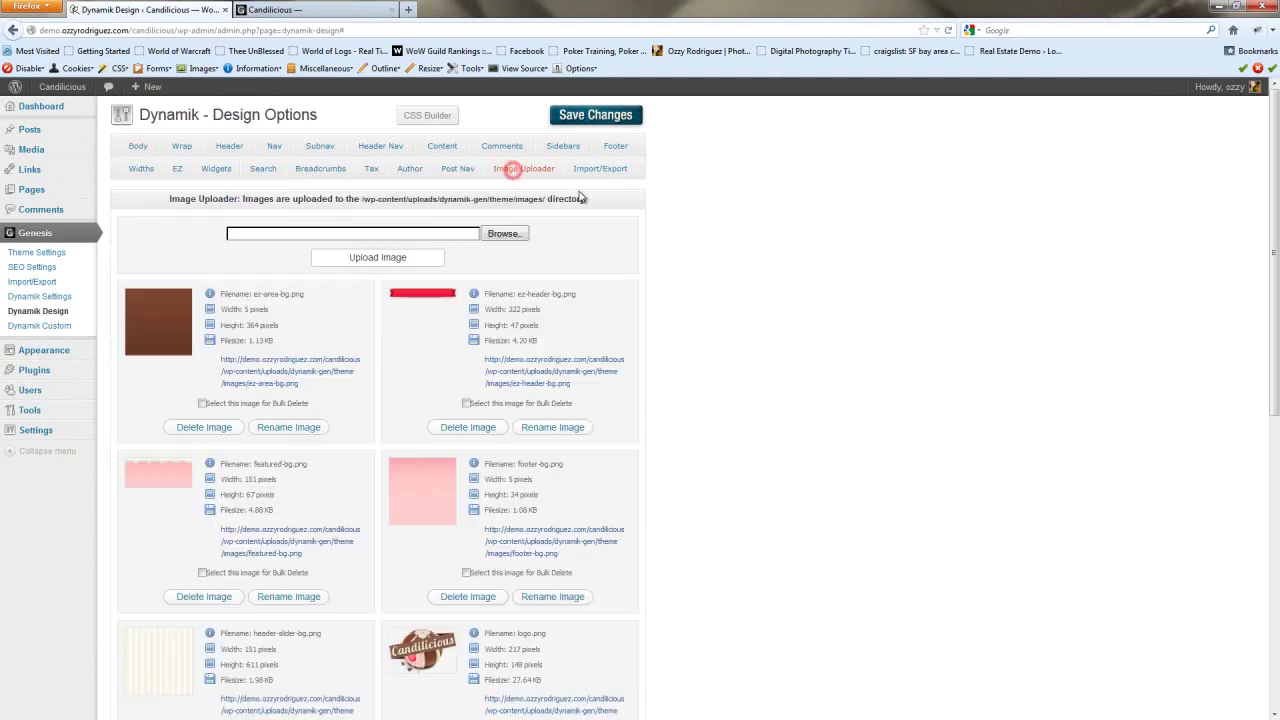
pyautogui.scroll(-10, 678, 340)
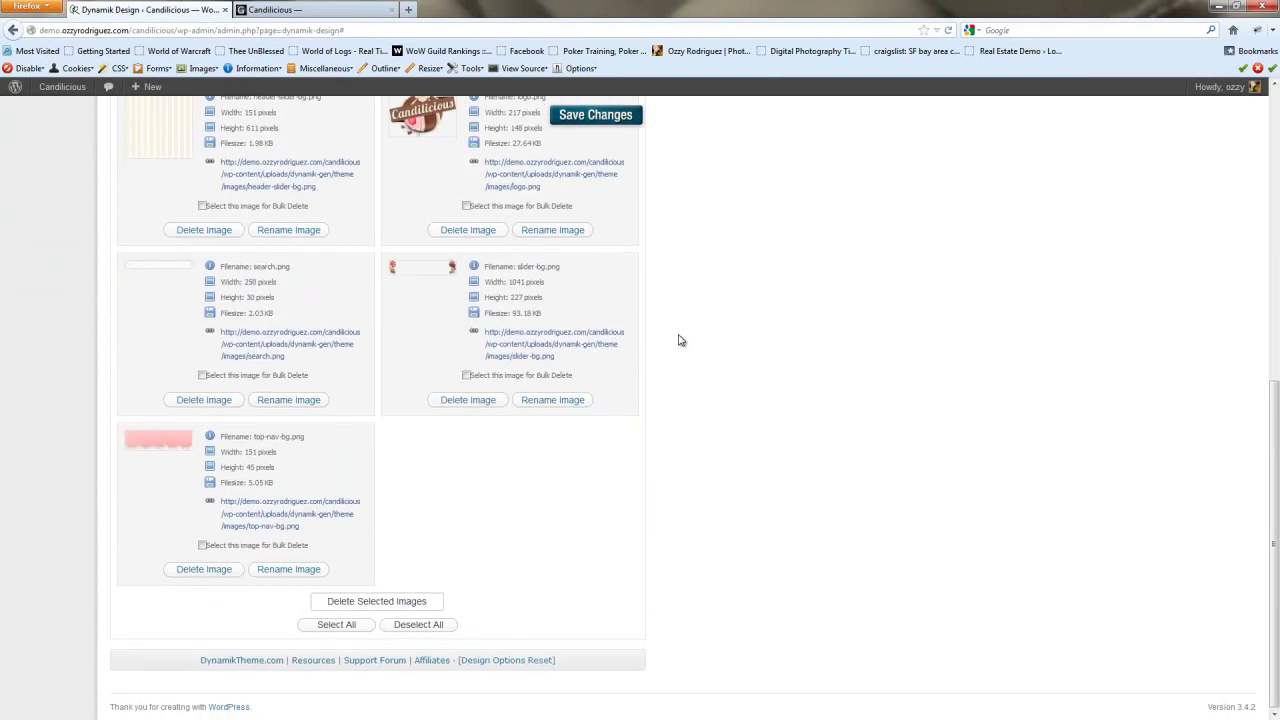
pyautogui.scroll(10, 678, 340)
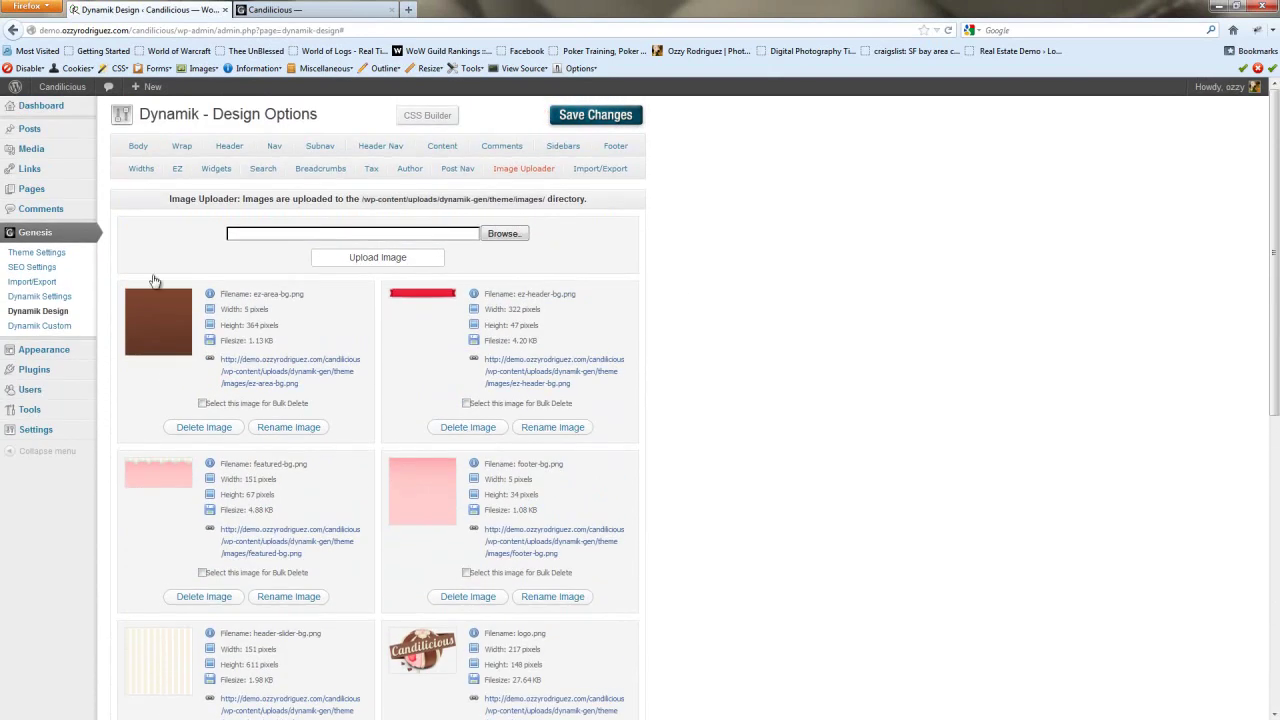
# Step: Tick 'Enable Responsive Design Options In Dynamik' in Dynamik Settings > General Settings
pyautogui.click(40, 297)
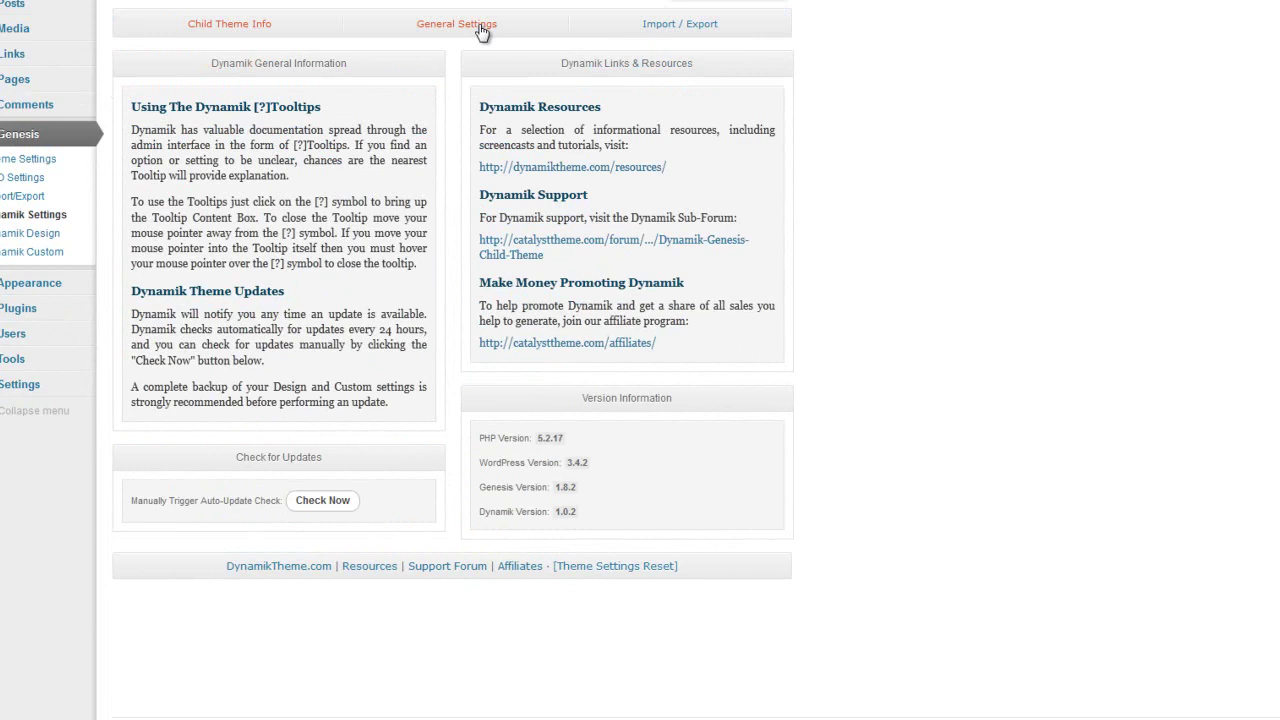
pyautogui.click(403, 152)
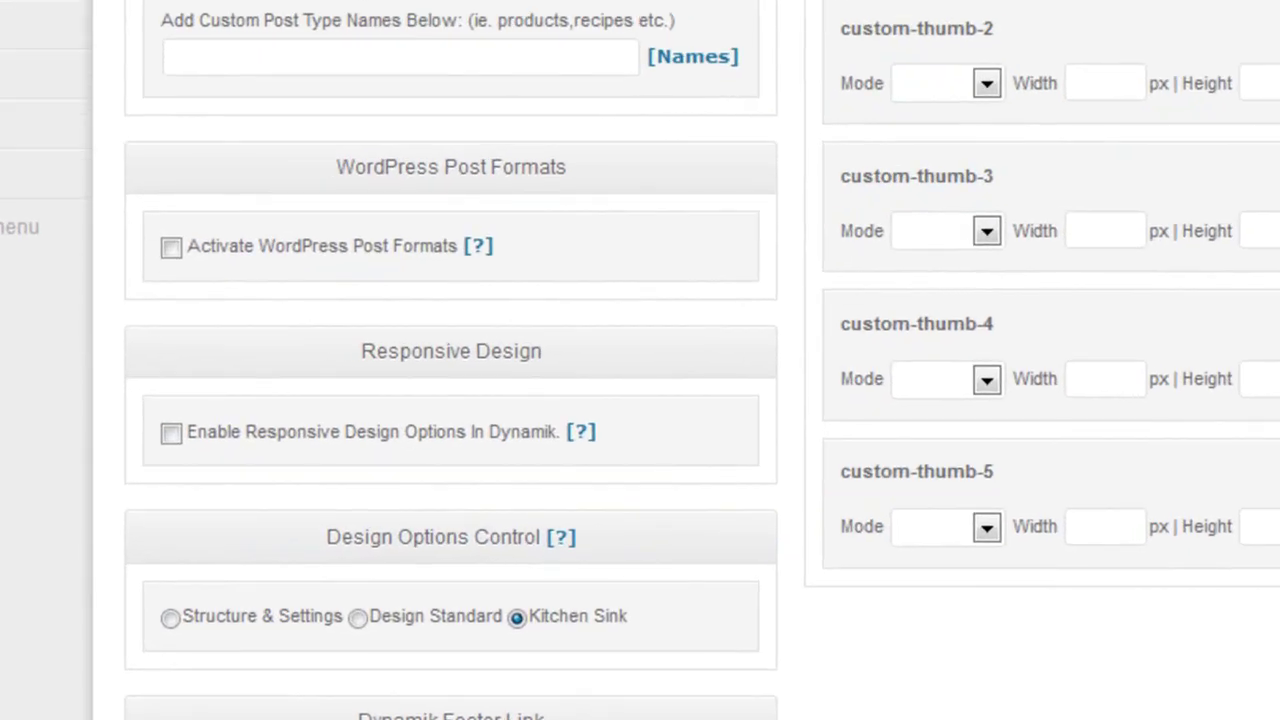
pyautogui.scroll(-2, 640, 360)
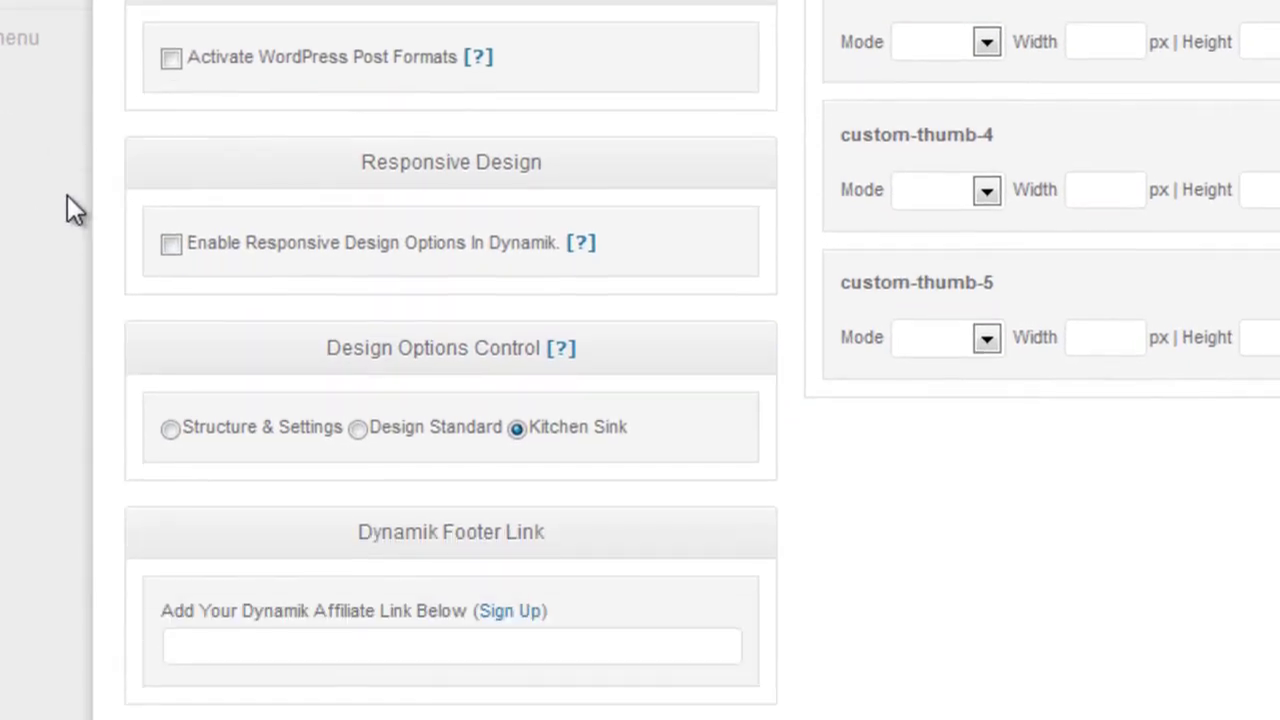
pyautogui.click(171, 245)
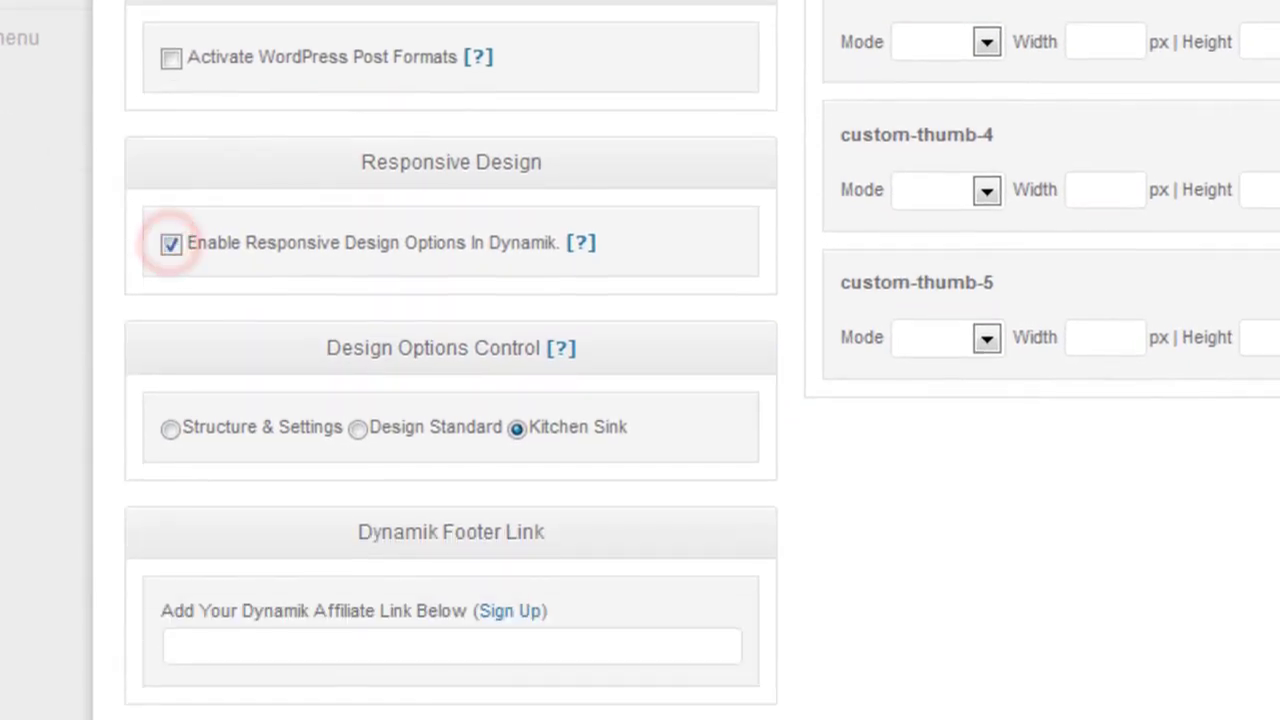
pyautogui.scroll(2, 640, 360)
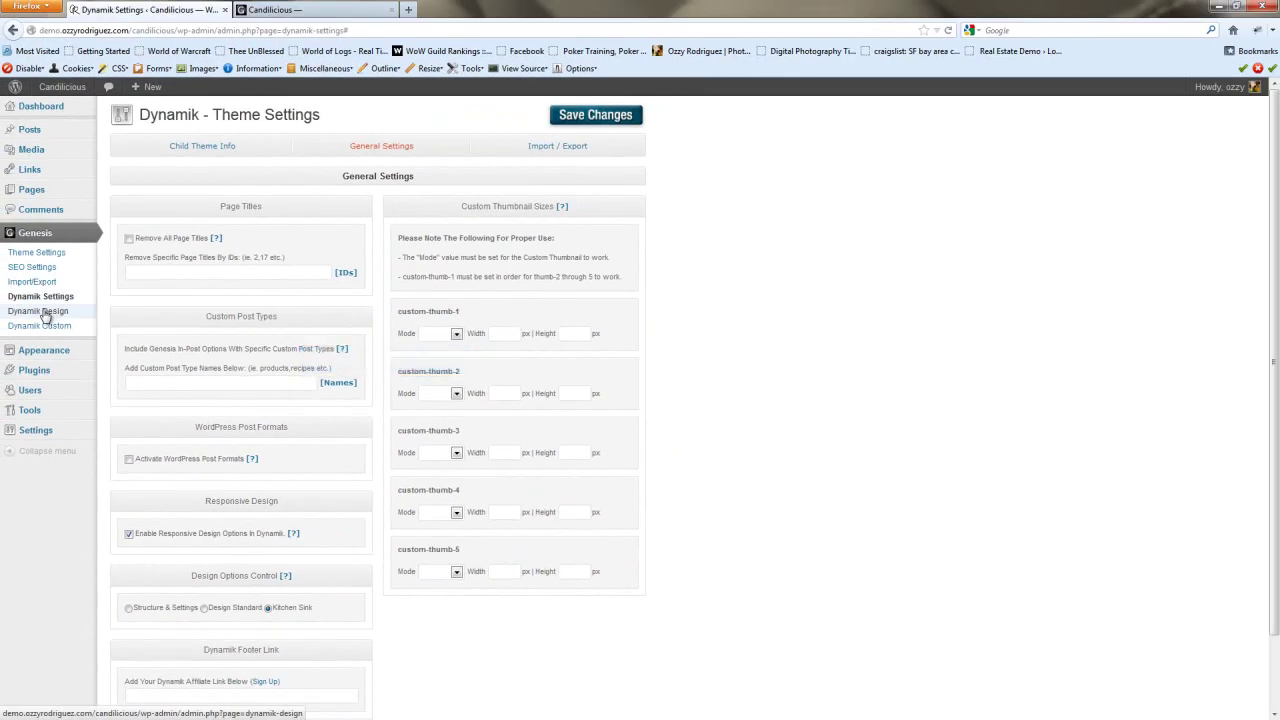
# Step: Open Dynamik Design's Body tab, then bring up the Candilicious.psd mockup for reference
pyautogui.click(43, 314)
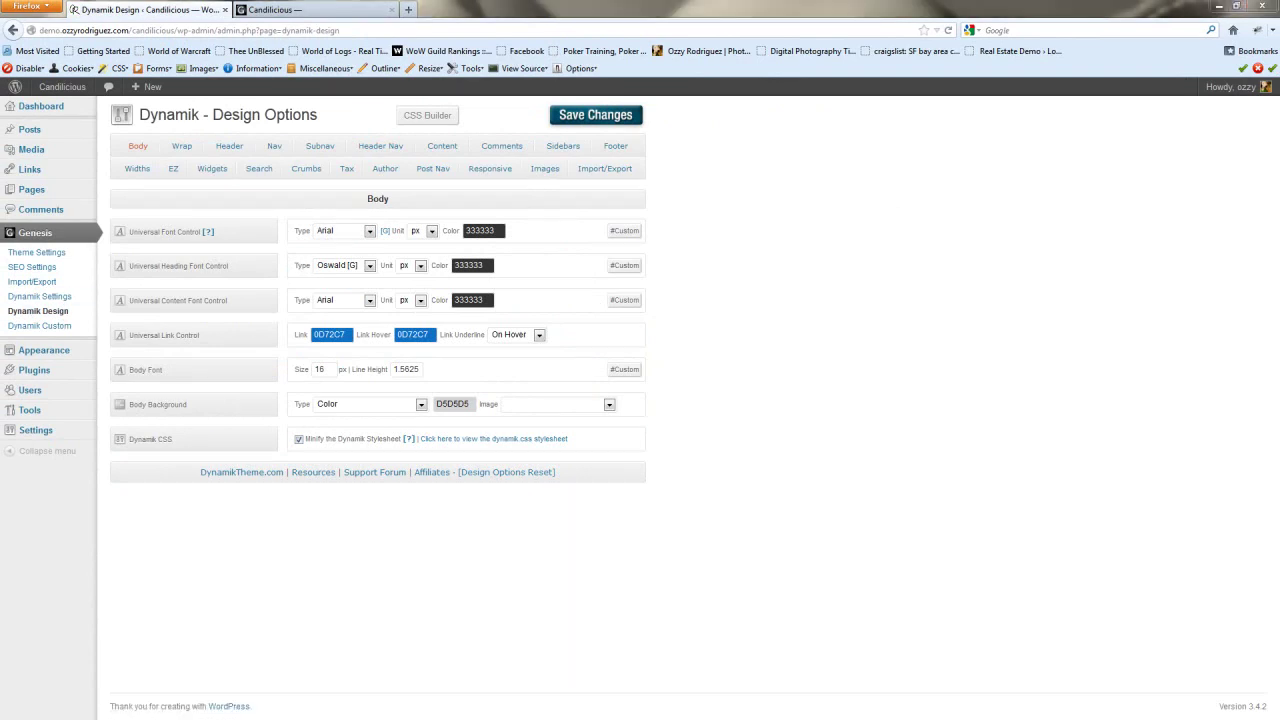
pyautogui.hotkey('alt', 'Tab')
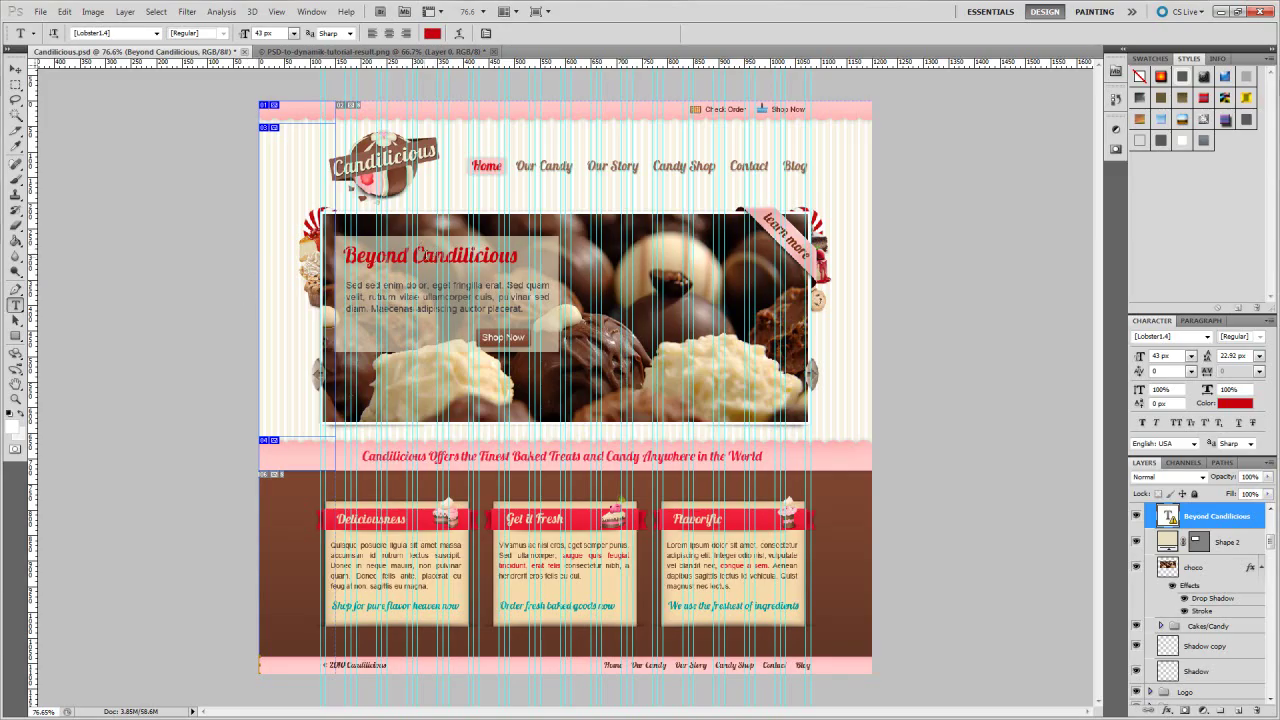
# Step: Inspect the 'Beyond Candilicious' heading font (Lobster1.4) in the mockup, then return to Dynamik
pyautogui.click(425, 260)
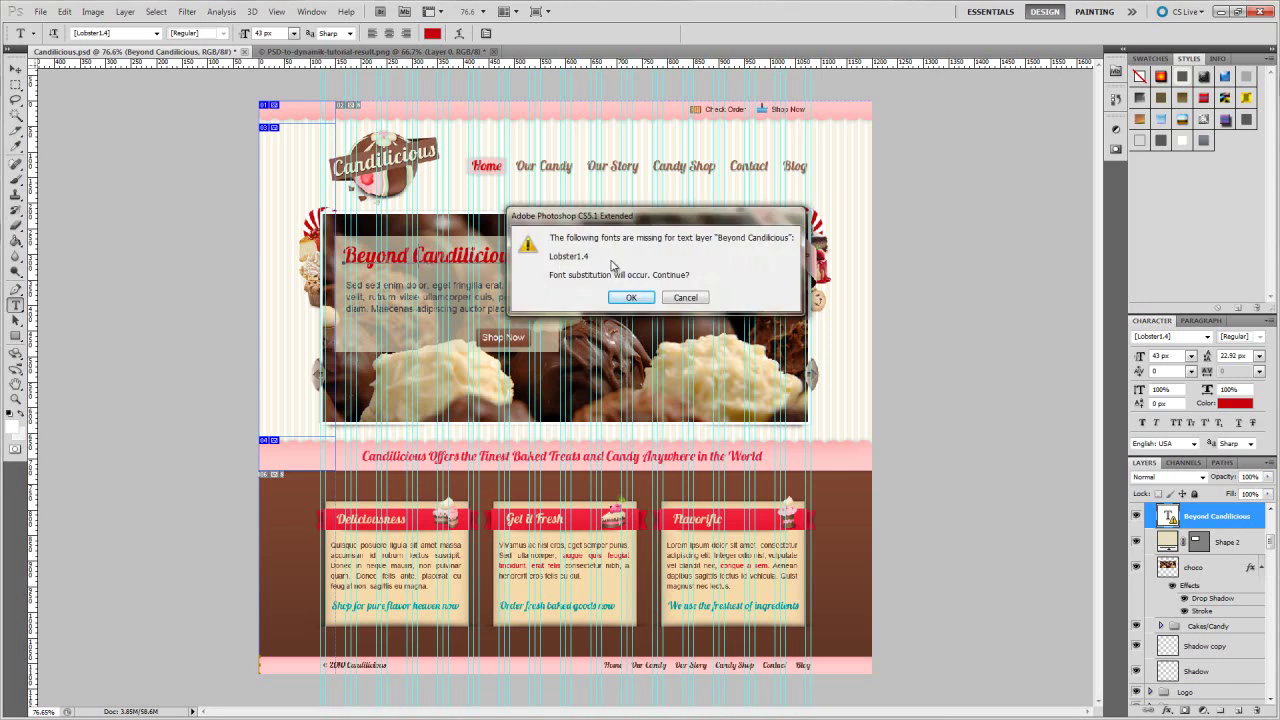
pyautogui.click(686, 297)
pyautogui.click(1221, 12)
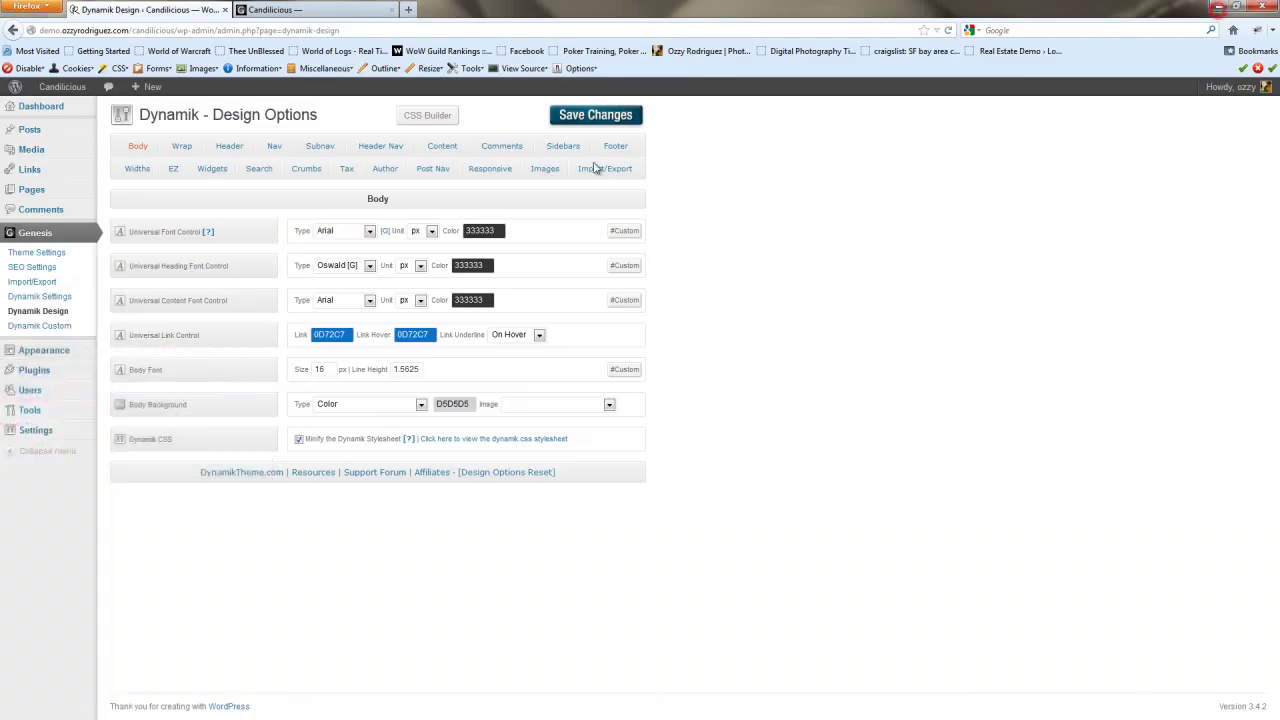
# Step: Change the Universal Heading Font Control type from Oswald to Lobster [G]
pyautogui.click(360, 260)
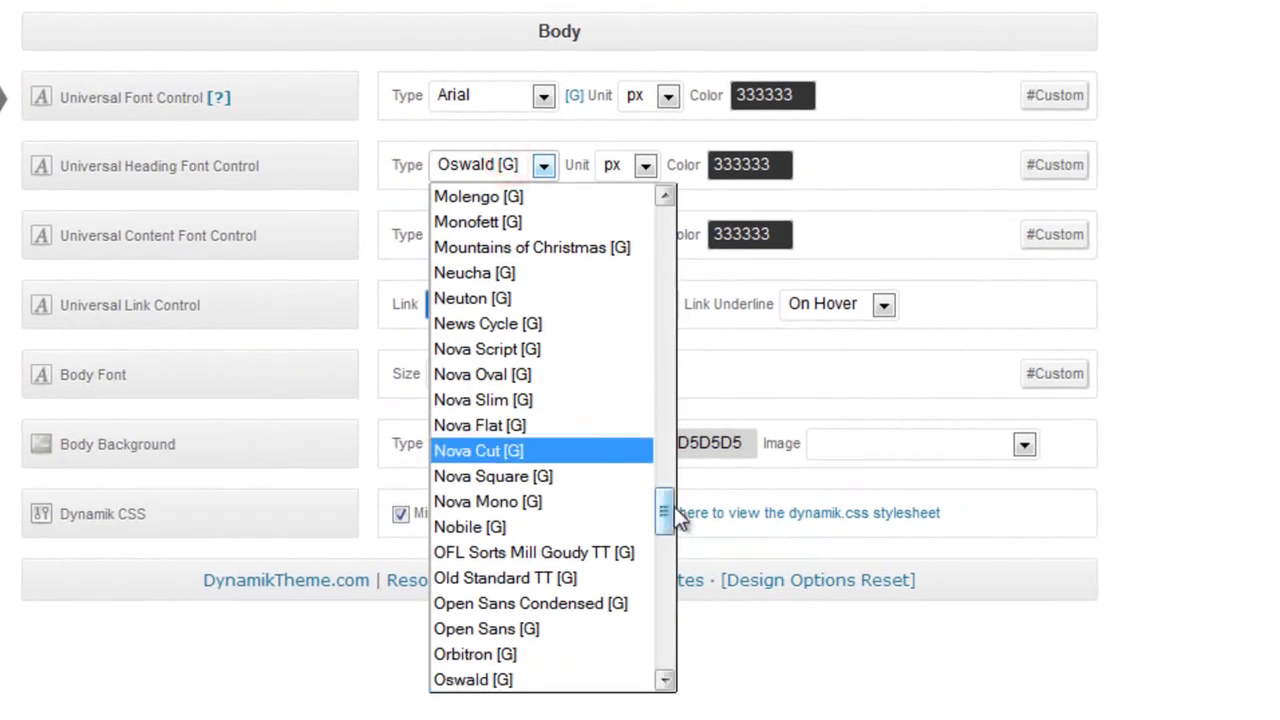
pyautogui.moveTo(670, 516); pyautogui.dragTo(669, 481)
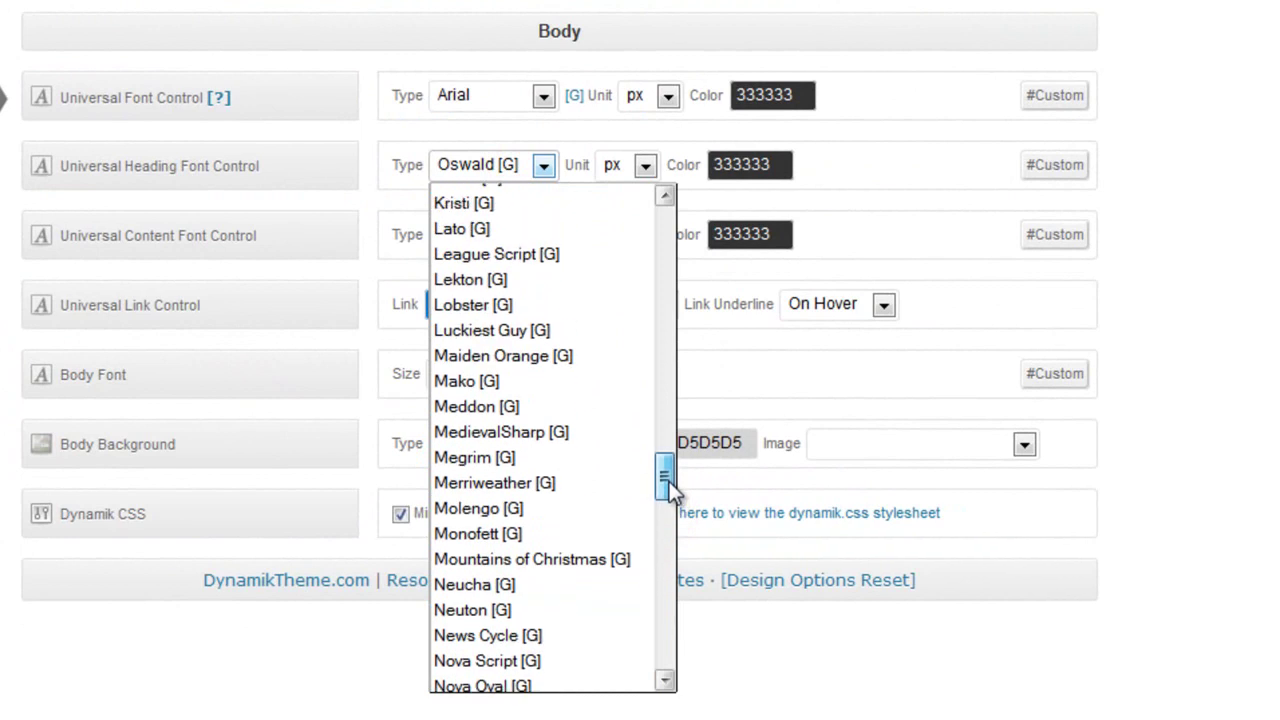
pyautogui.click(493, 306)
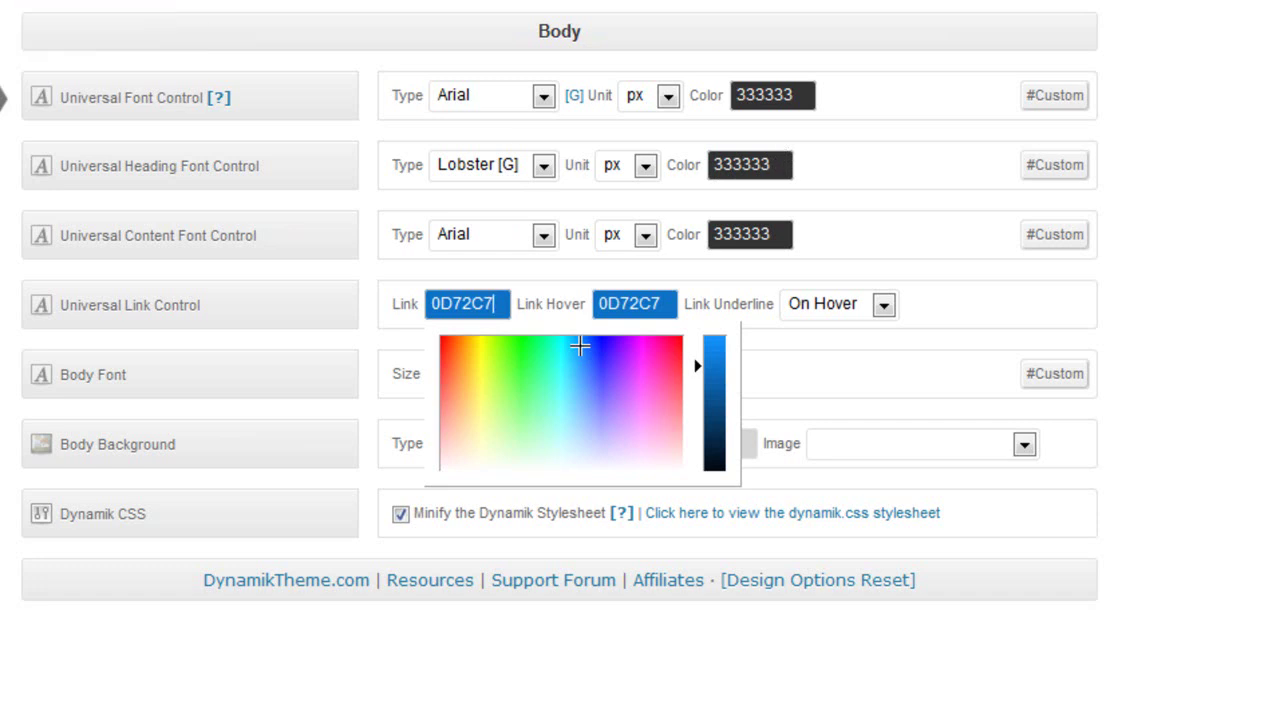
# Step: Copy the nav text colour 94674e from the mockup and paste it as Dynamik's heading colour
pyautogui.press('Return')
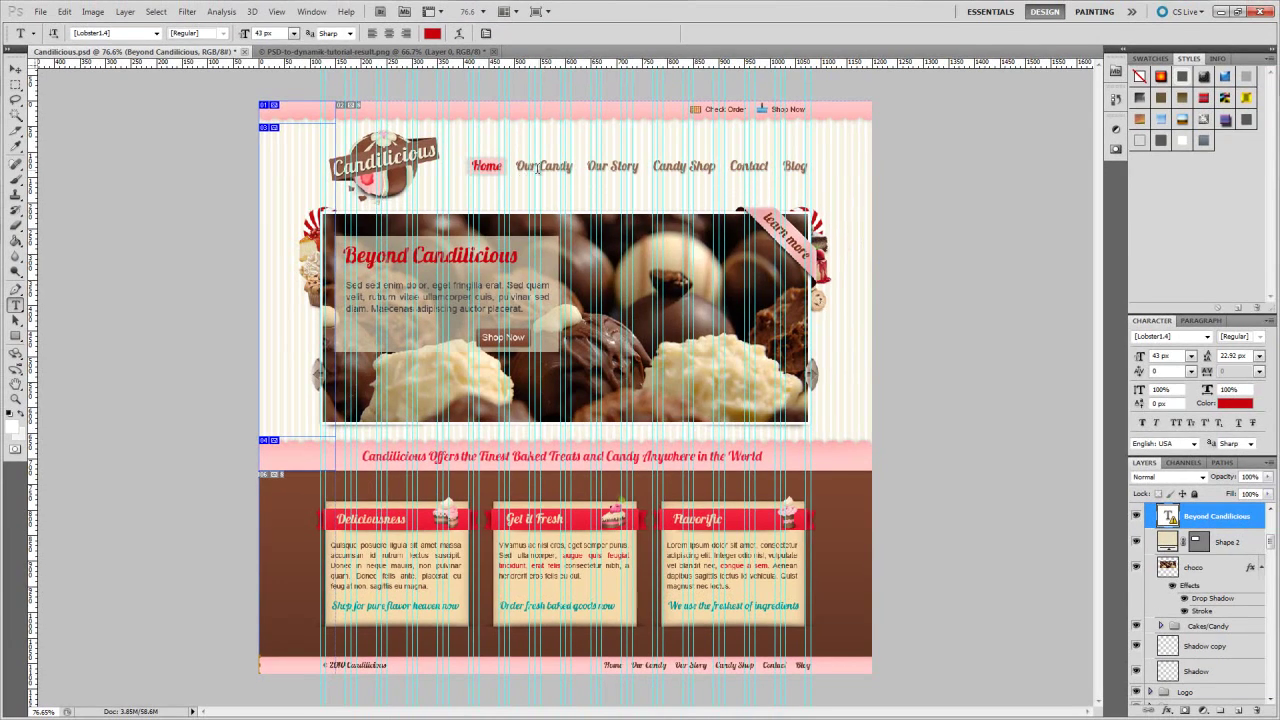
pyautogui.click(548, 166)
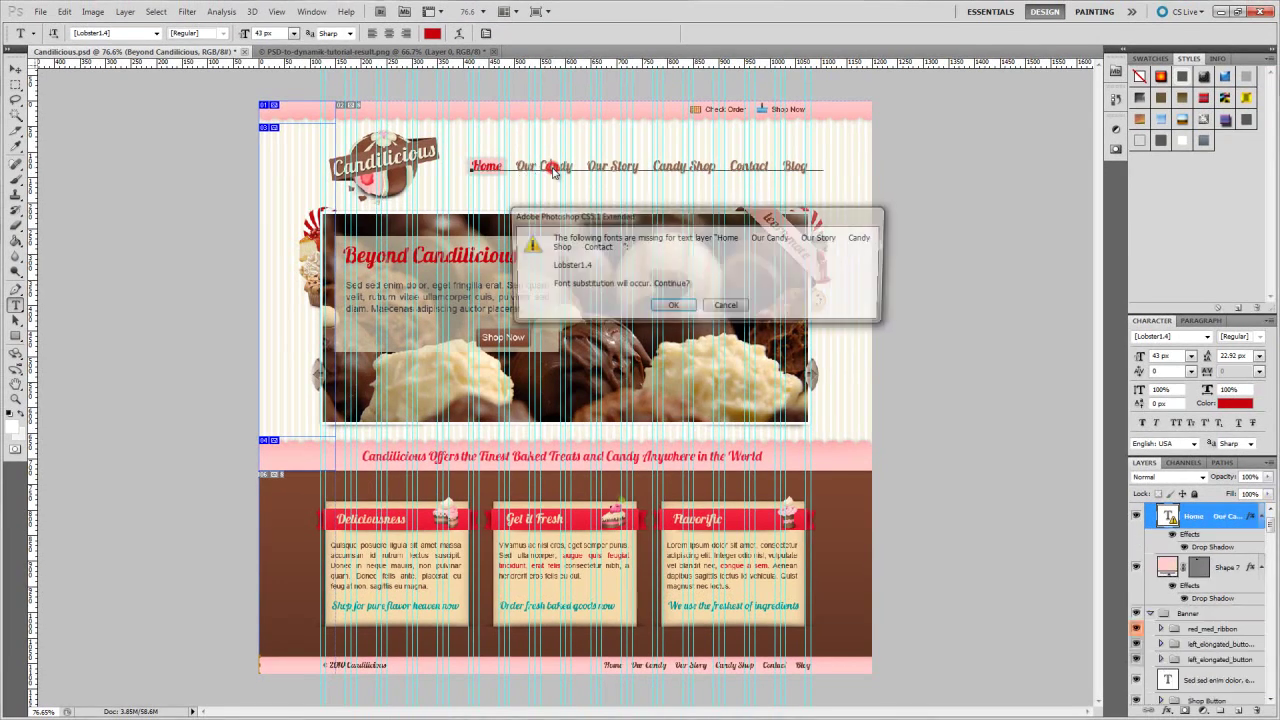
pyautogui.click(672, 307)
pyautogui.click(1235, 403)
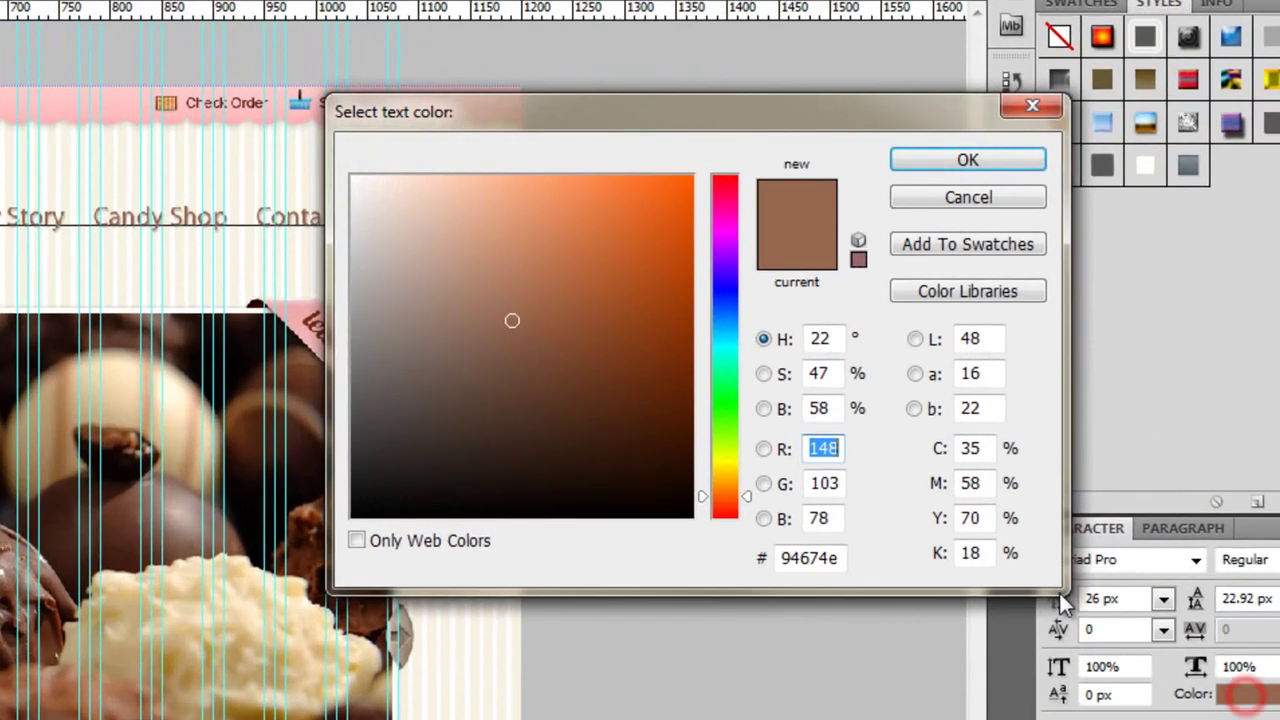
pyautogui.moveTo(830, 566); pyautogui.dragTo(707, 558)
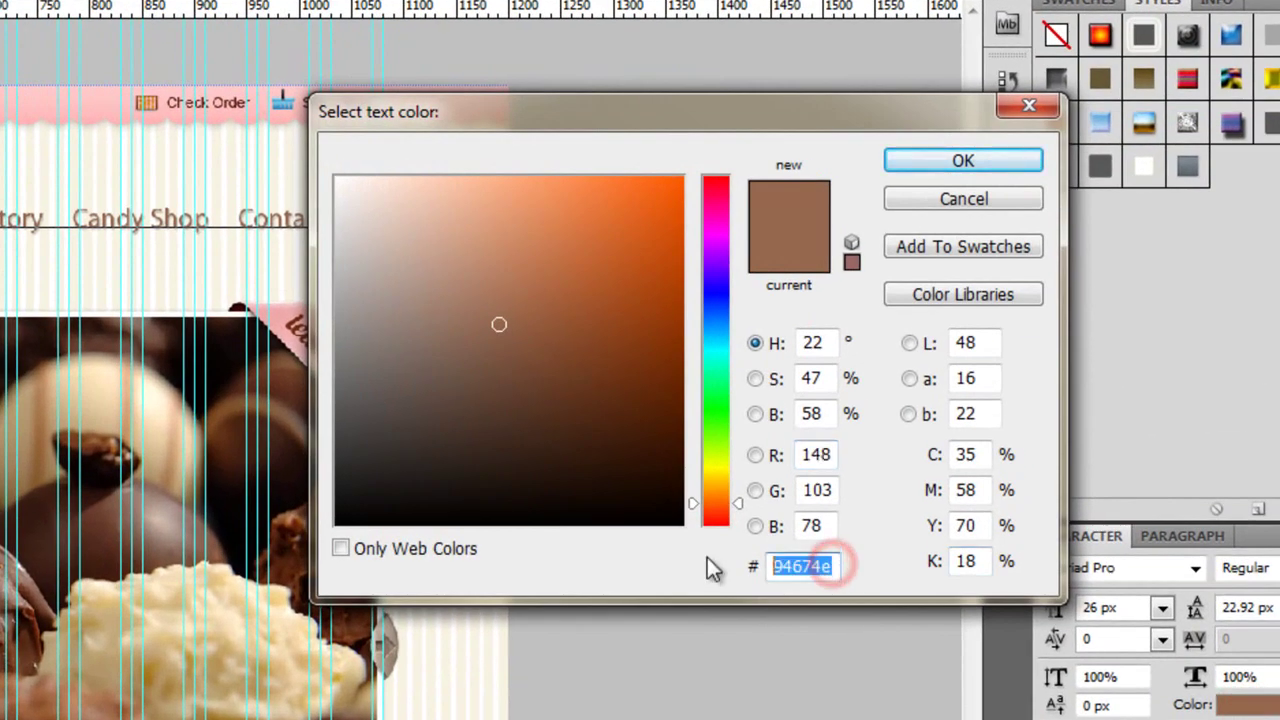
pyautogui.click(909, 198)
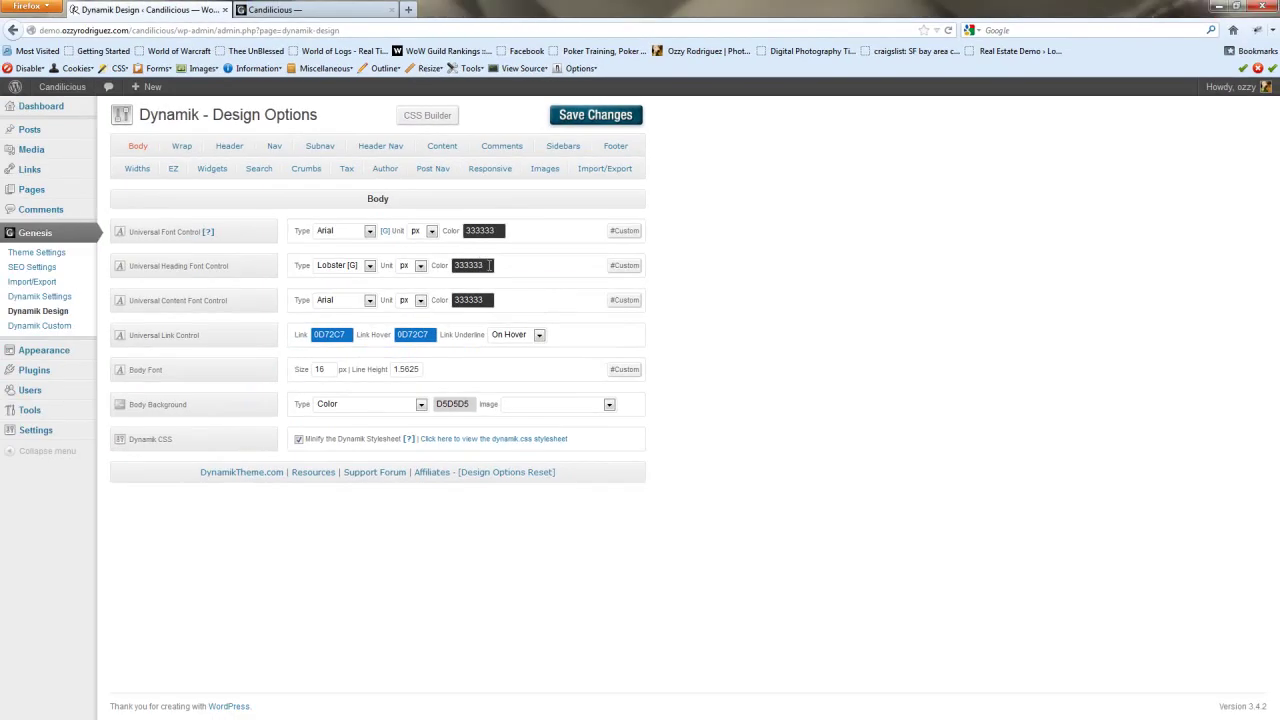
pyautogui.click(489, 265)
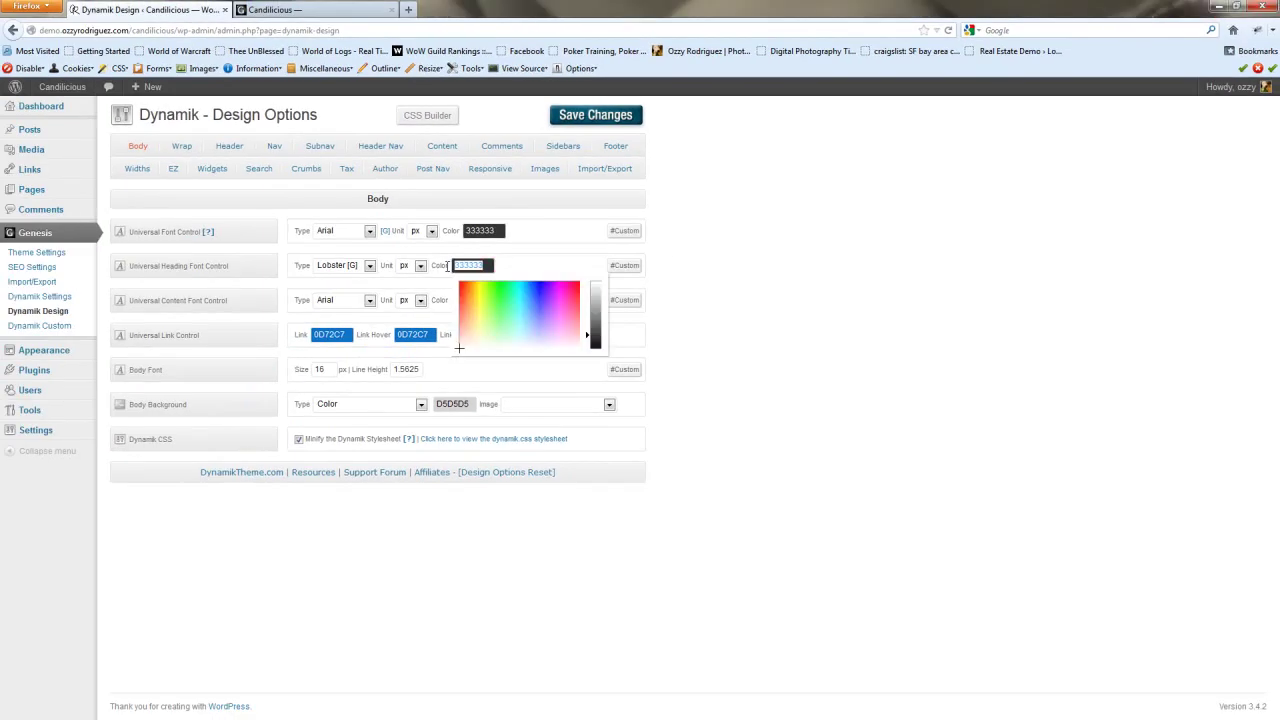
pyautogui.write('94674E')
pyautogui.click(728, 259)
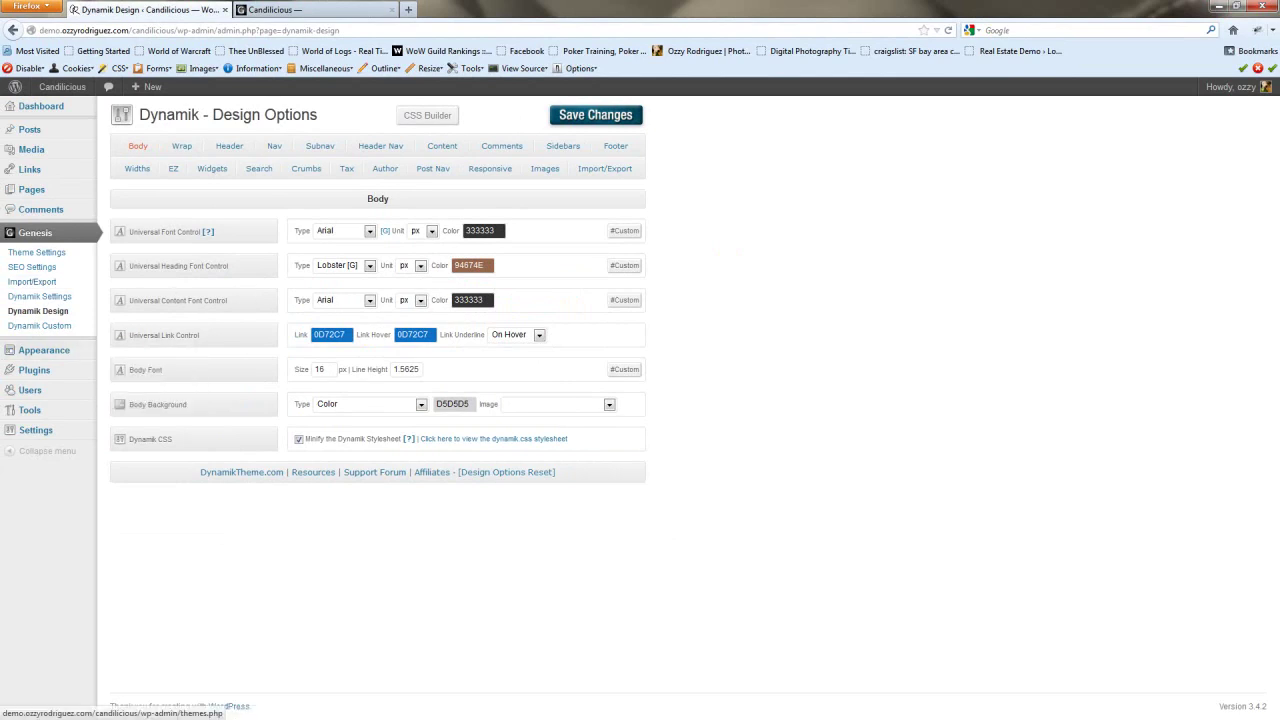
pyautogui.hotkey('alt', 'Tab')
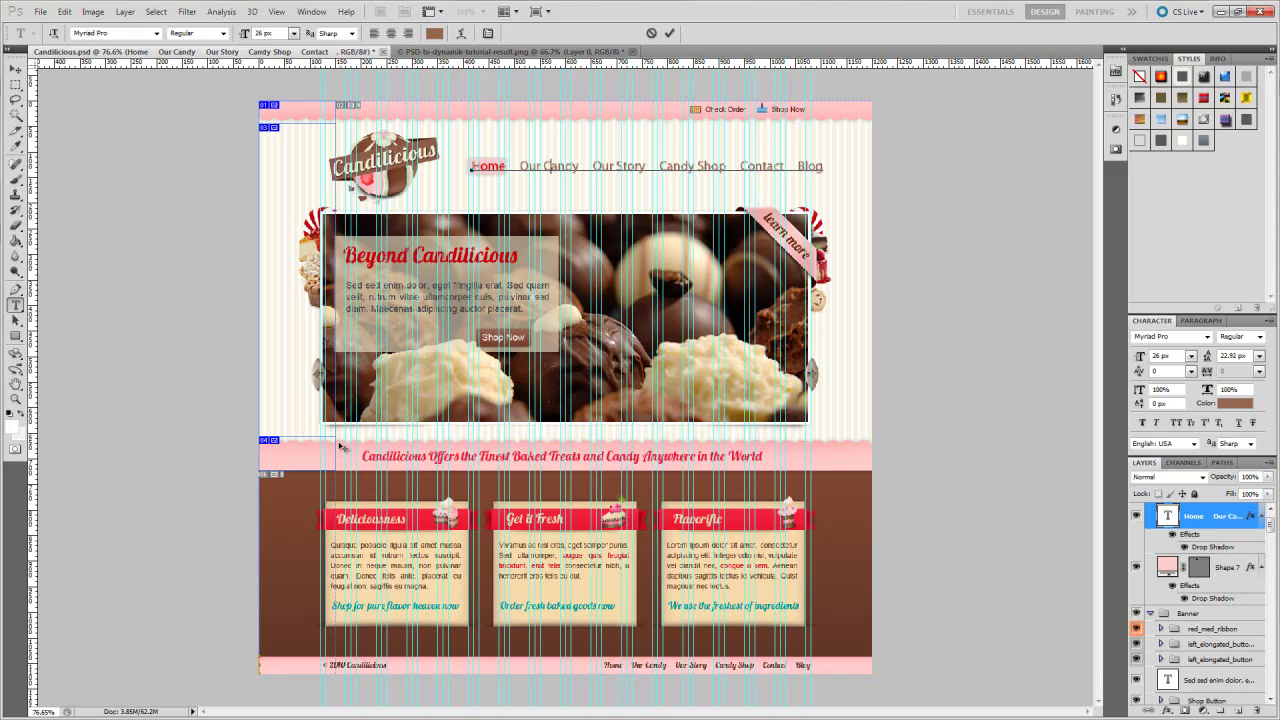
# Step: Copy the body text colour 643827 from the mockup and set it as Dynamik's content font colour
pyautogui.click(398, 550)
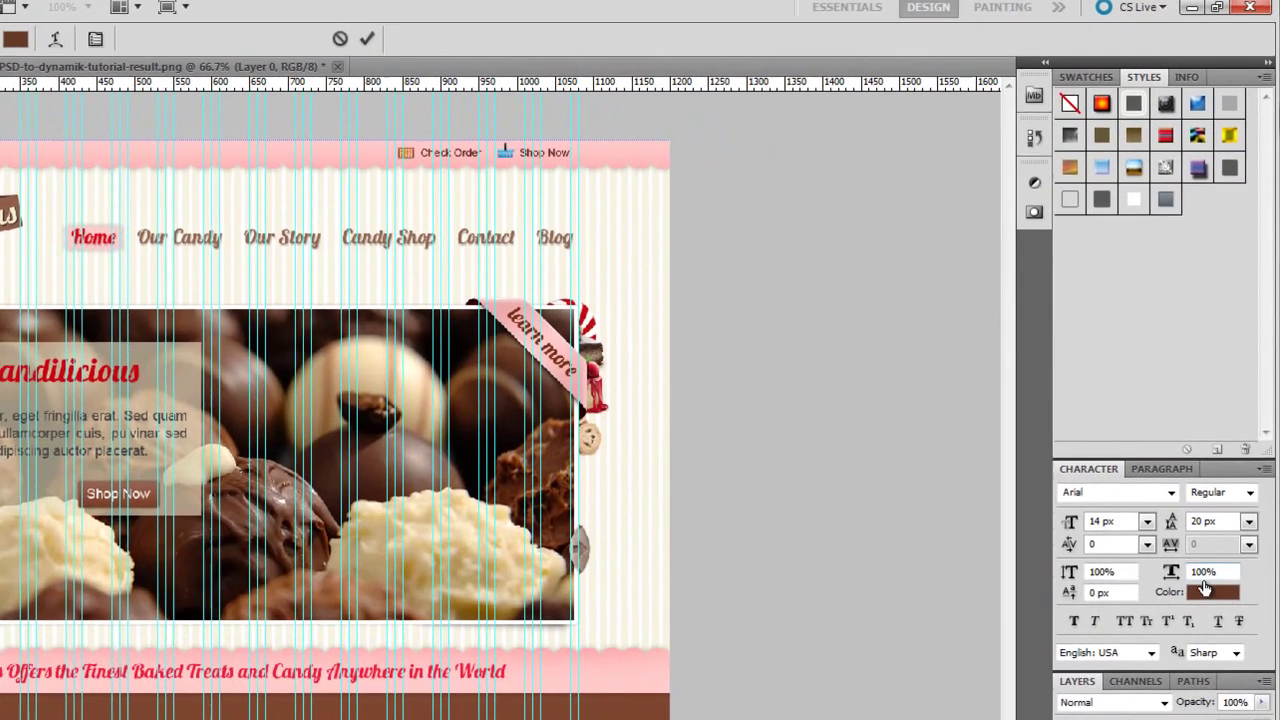
pyautogui.click(1228, 464)
pyautogui.click(909, 491)
pyautogui.hotkey('ctrl', 'c')
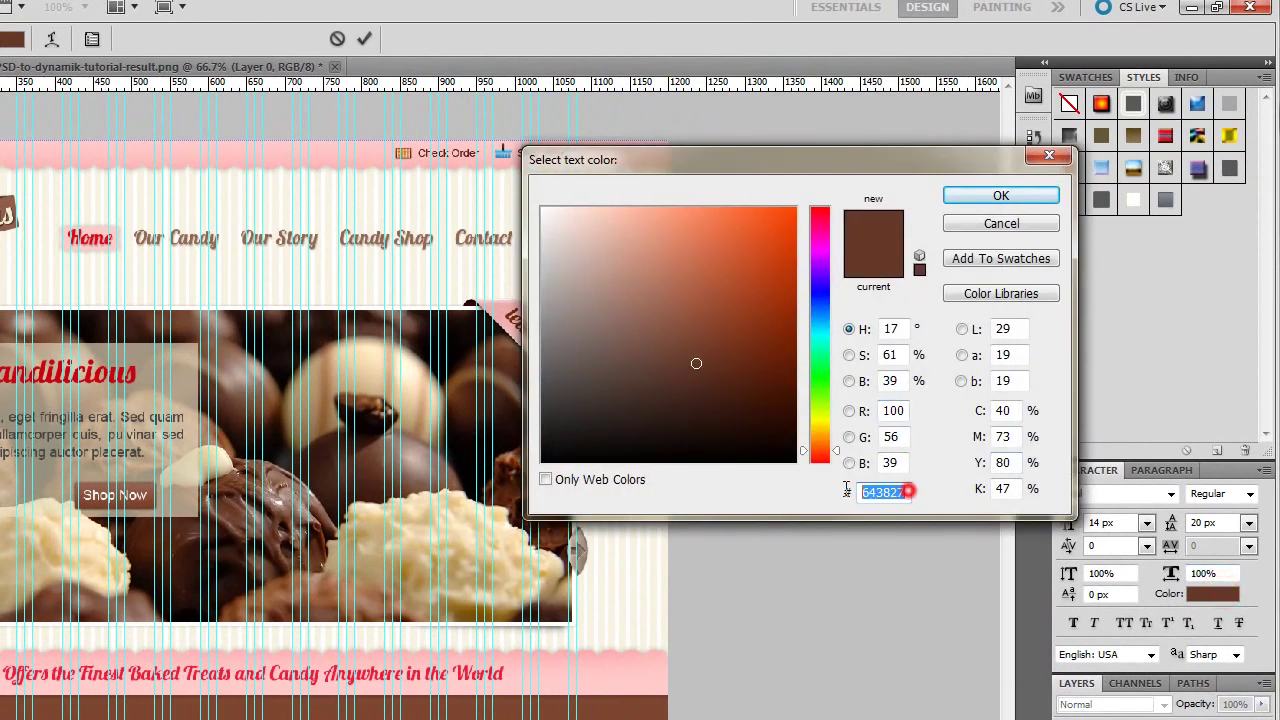
pyautogui.click(988, 225)
pyautogui.click(1189, 9)
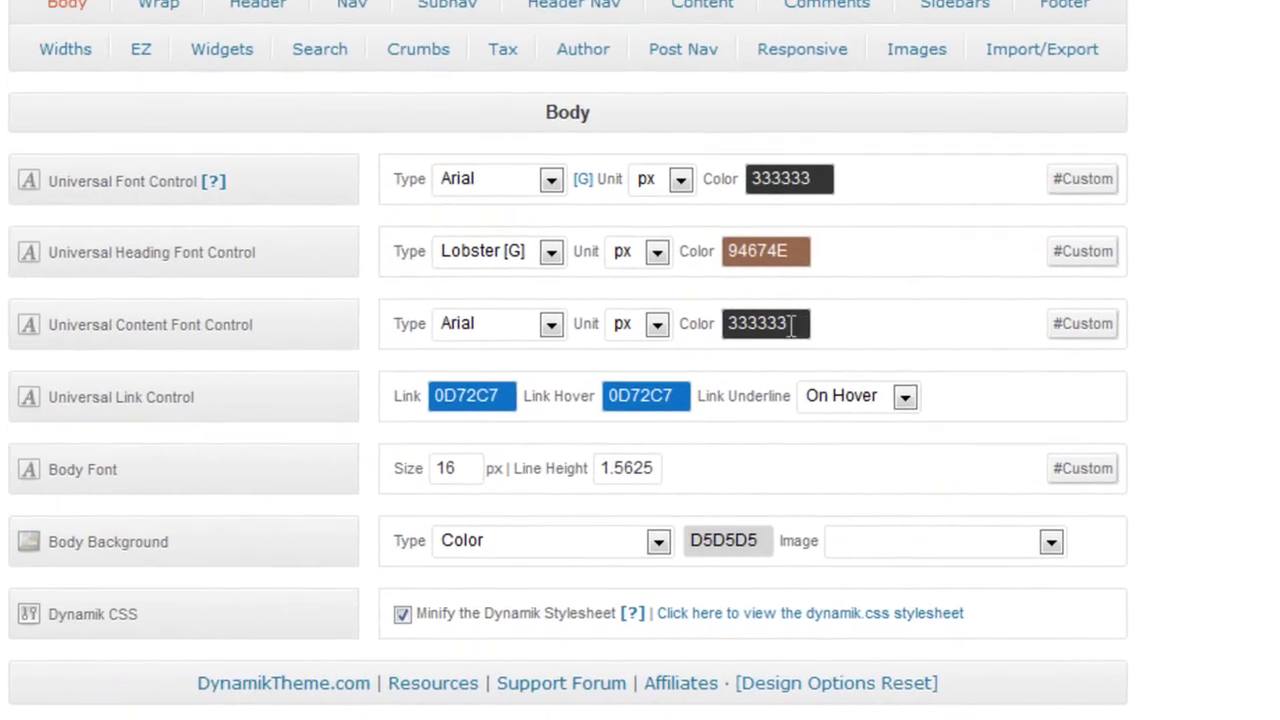
pyautogui.click(770, 322)
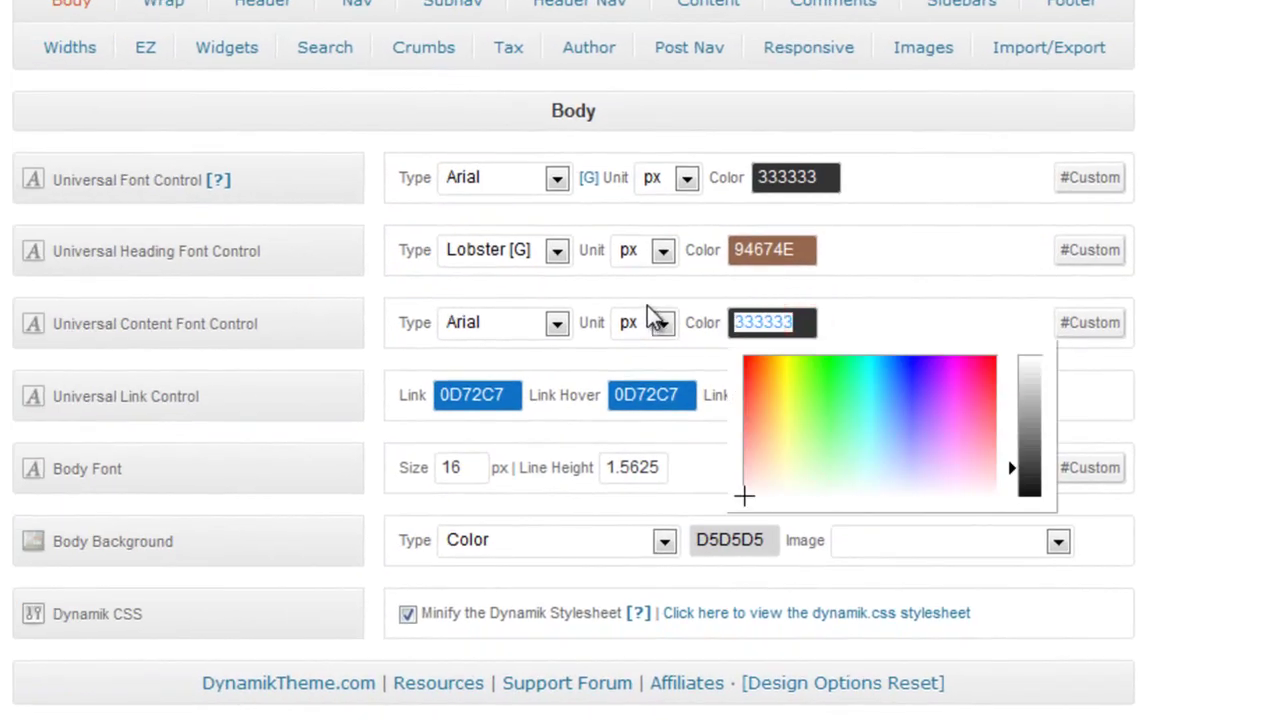
pyautogui.hotkey('ctrl', 'v')
pyautogui.press('Return')
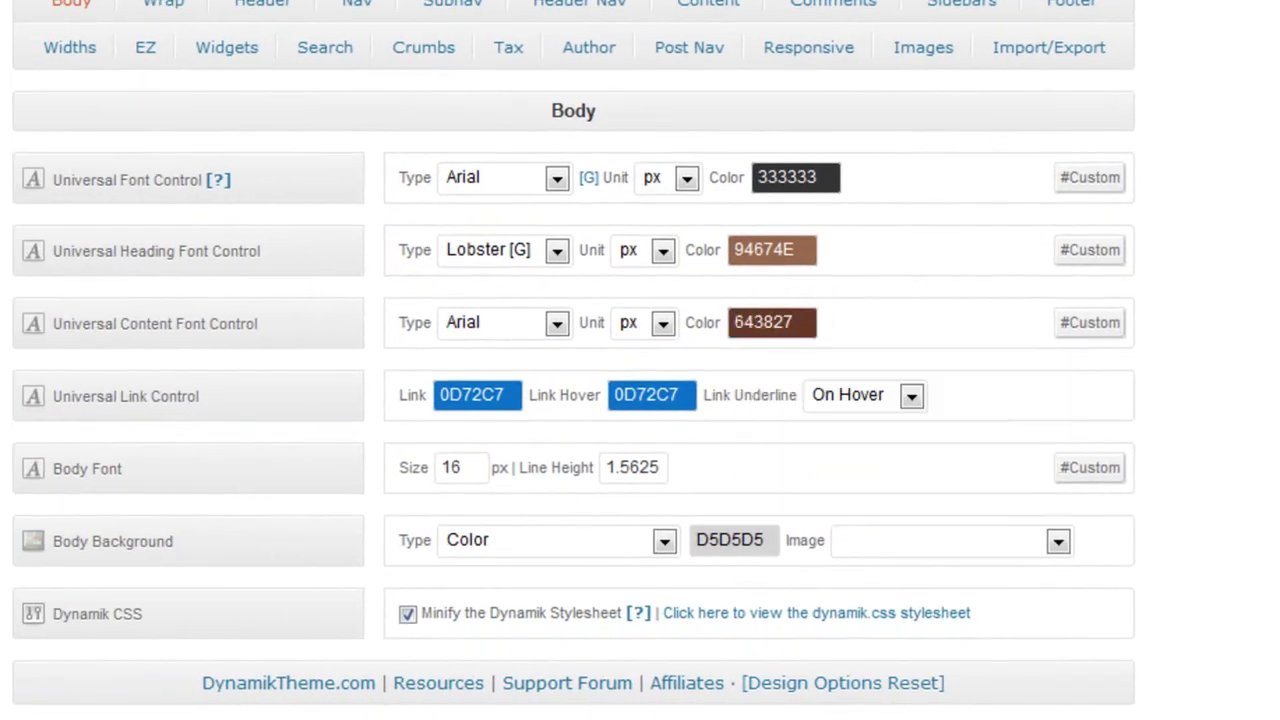
# Step: Set the universal link colour to E20711 and the link hover colour to a red EE2200
pyautogui.click(517, 394)
pyautogui.click(517, 394)
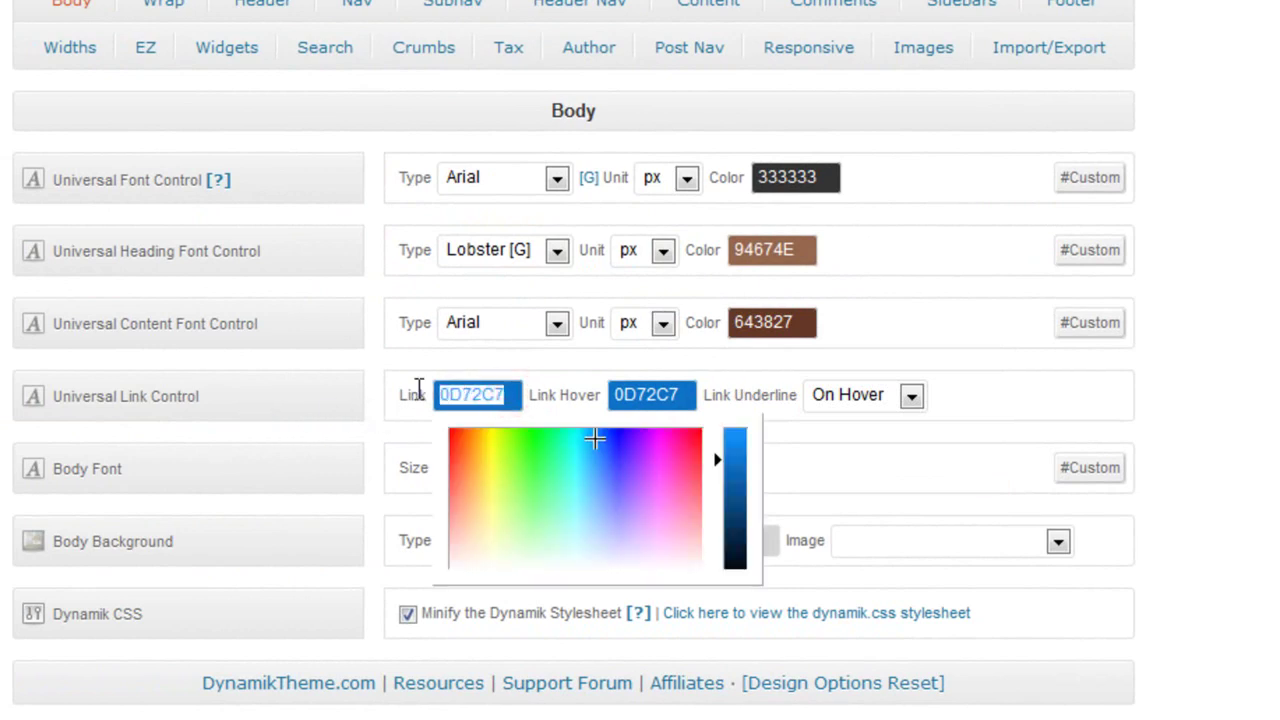
pyautogui.write('e20711')
pyautogui.press('Tab')
pyautogui.write('e')
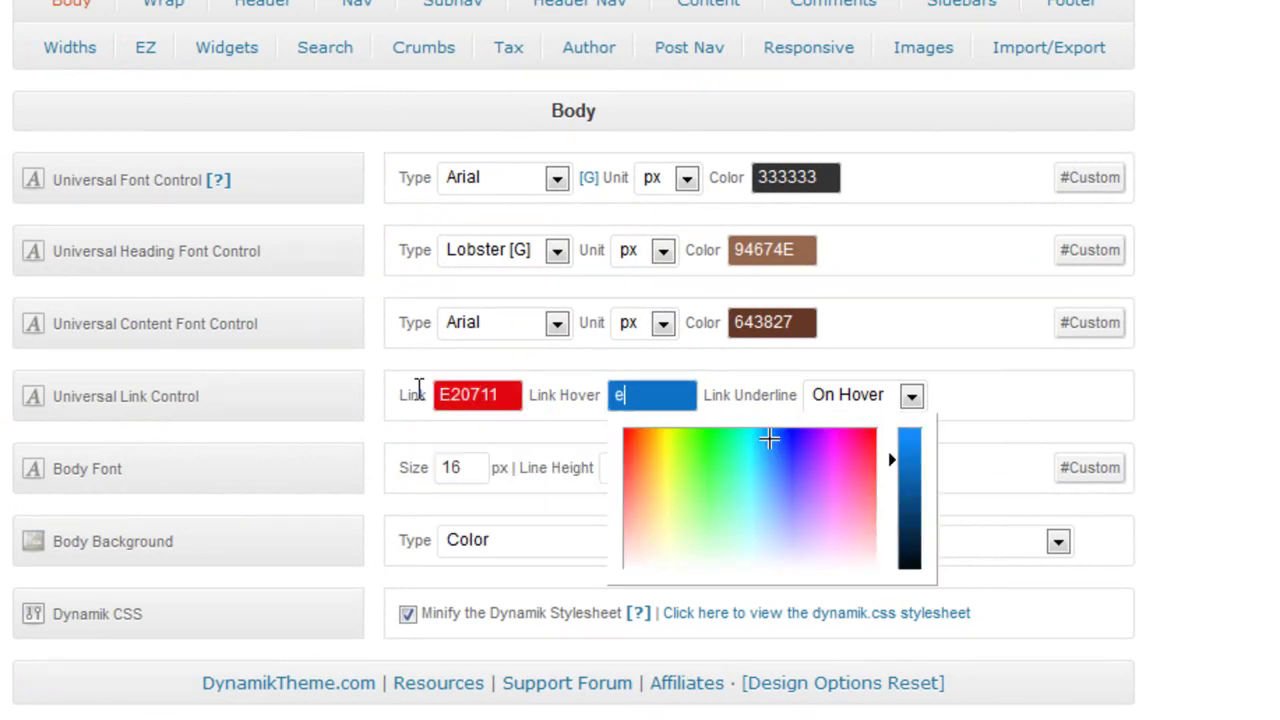
pyautogui.write('2200')
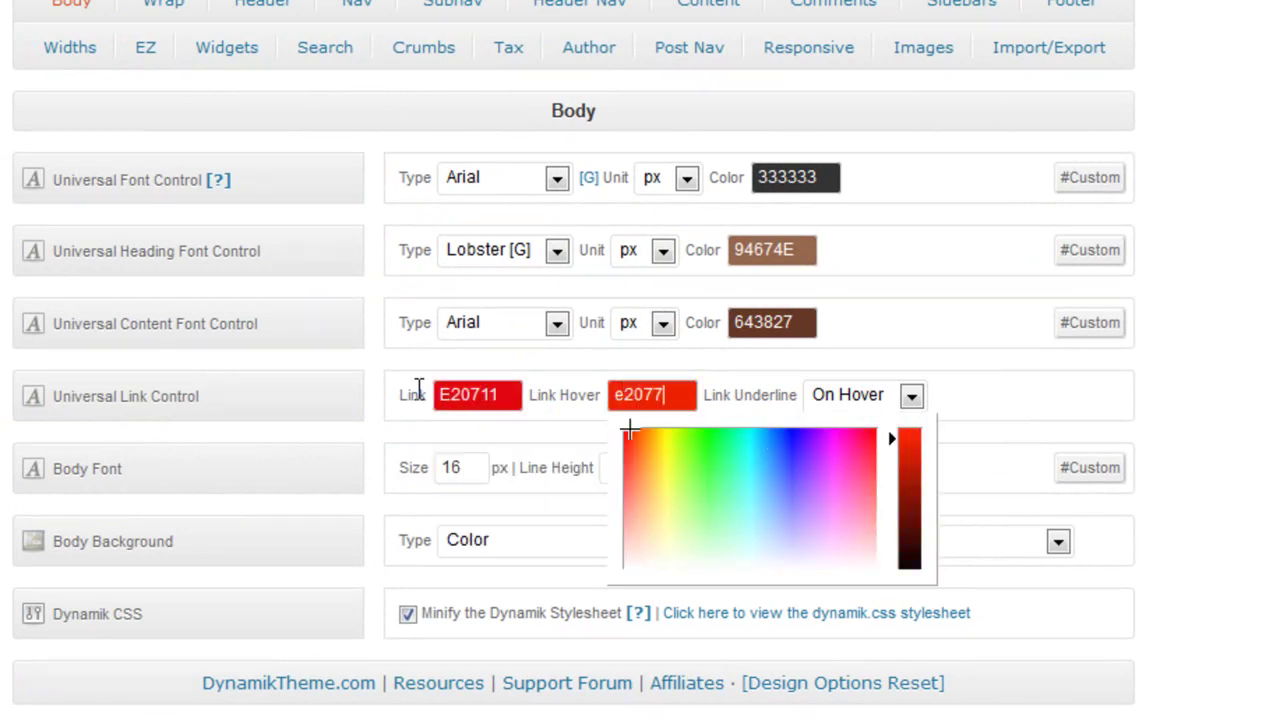
pyautogui.press('Tab')
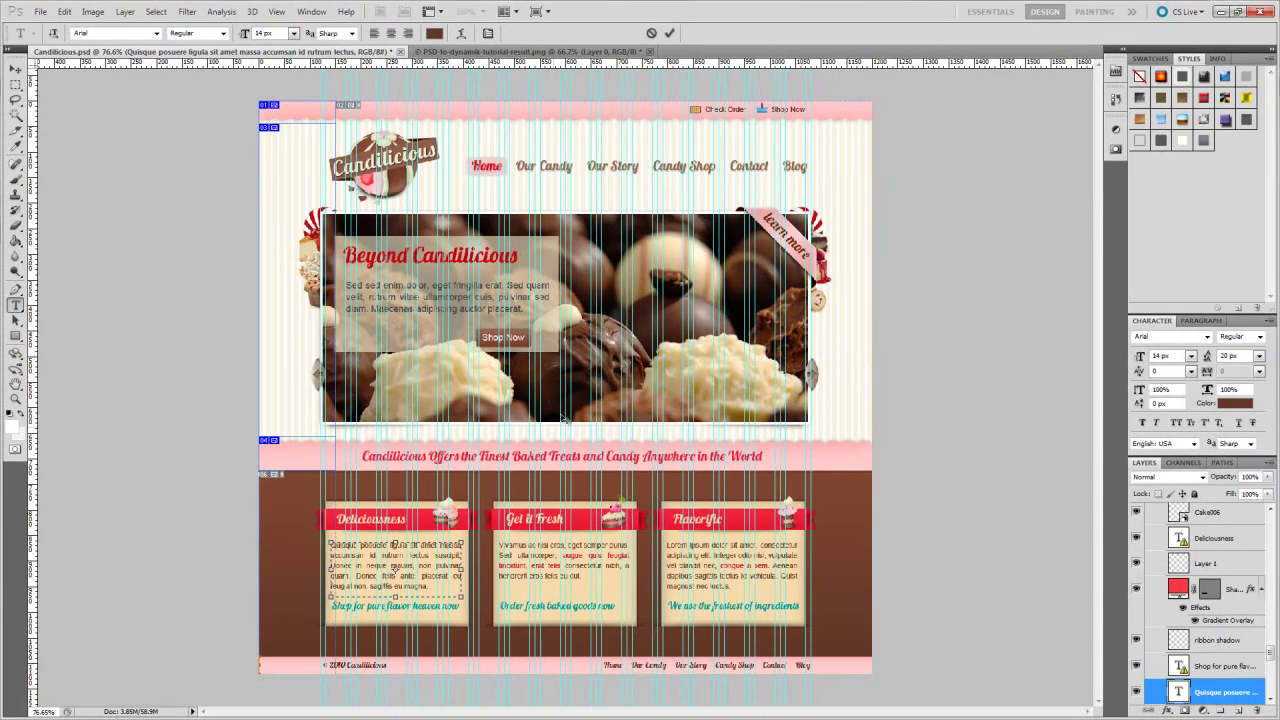
# Step: Sample the mockup's pink background with the eyedropper and copy its hex value ffcdcd
pyautogui.moveTo(471, 637); pyautogui.dragTo(590, 660)
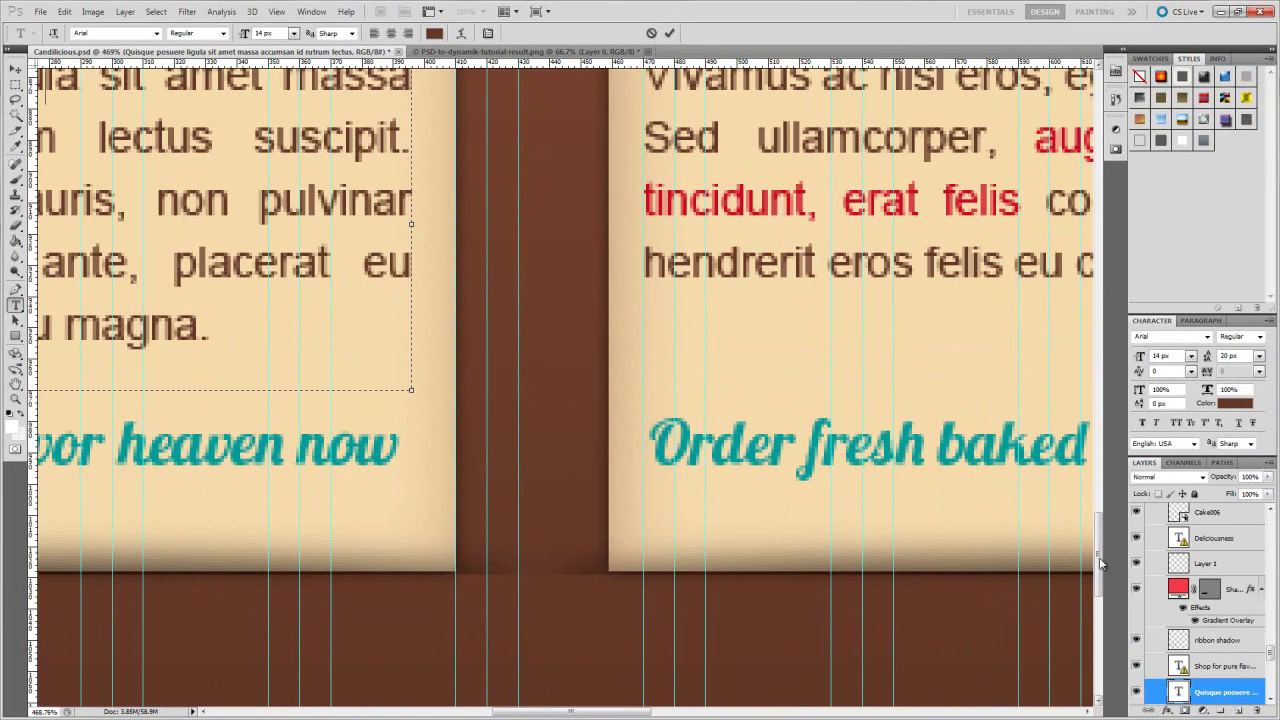
pyautogui.moveTo(1103, 552); pyautogui.dragTo(1106, 624)
pyautogui.scroll(5, 593, 362)
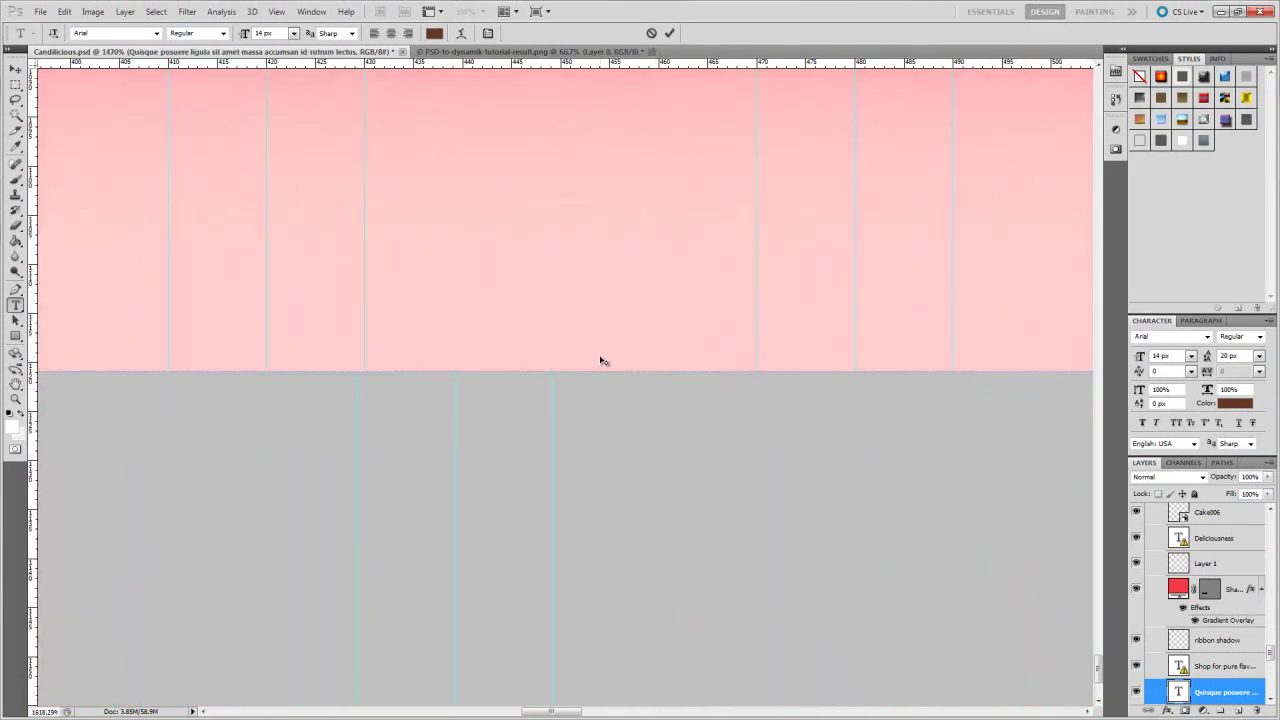
pyautogui.click(13, 422)
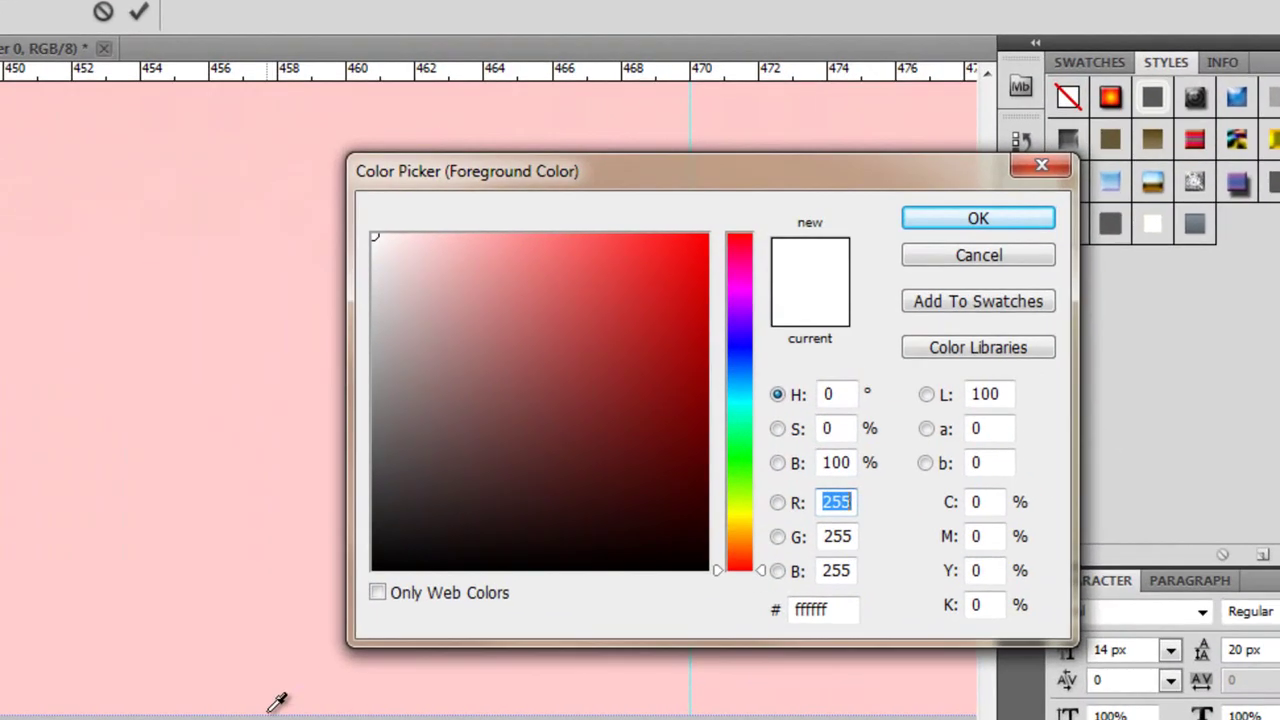
pyautogui.click(267, 709)
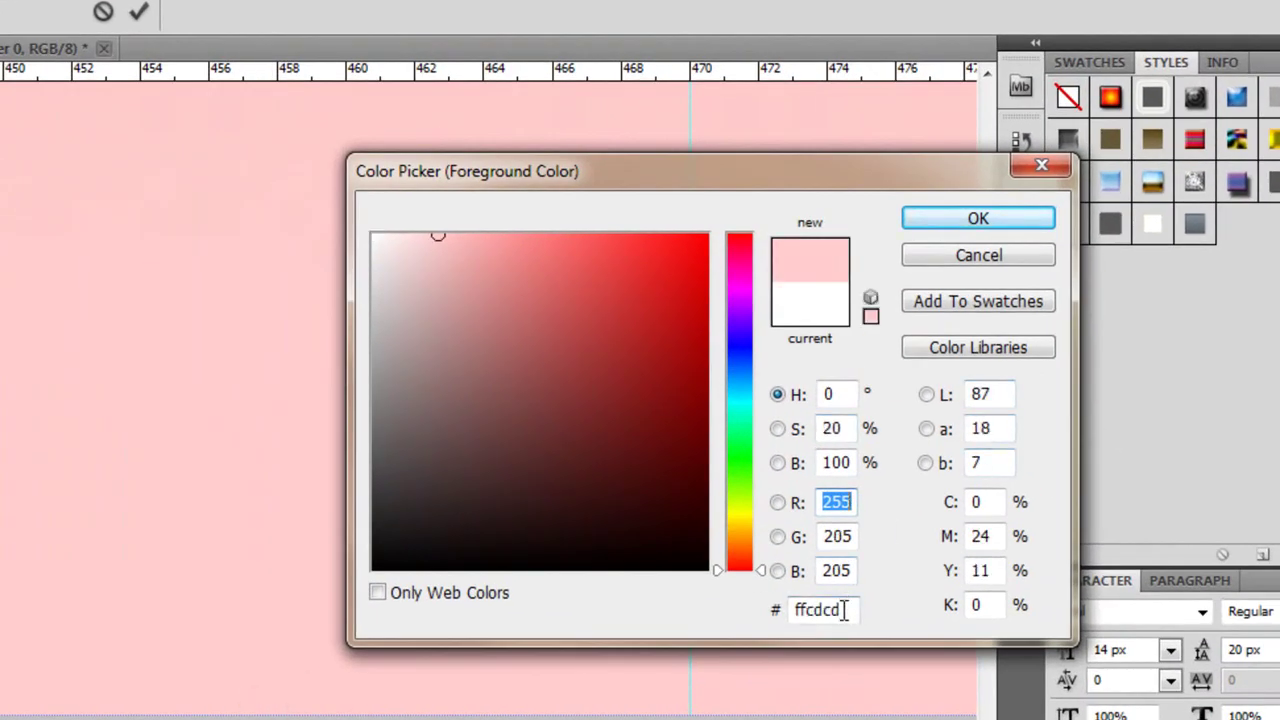
pyautogui.moveTo(845, 610); pyautogui.dragTo(757, 610)
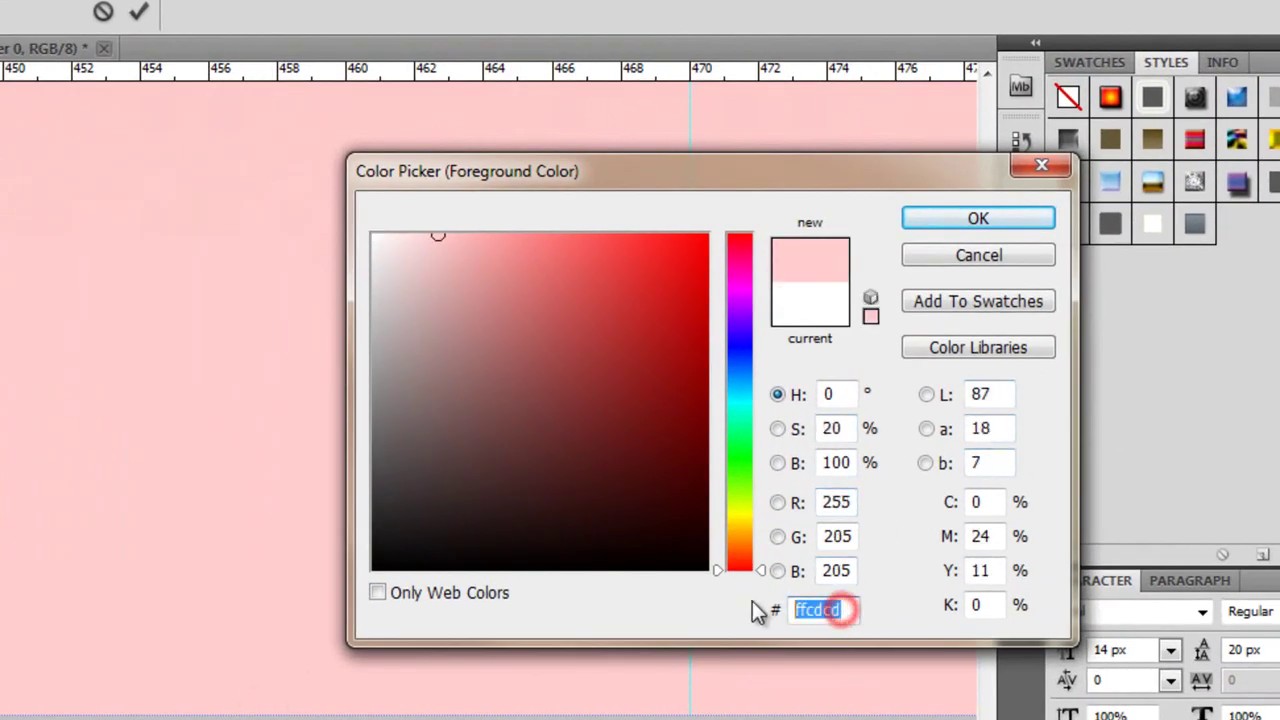
pyautogui.click(948, 257)
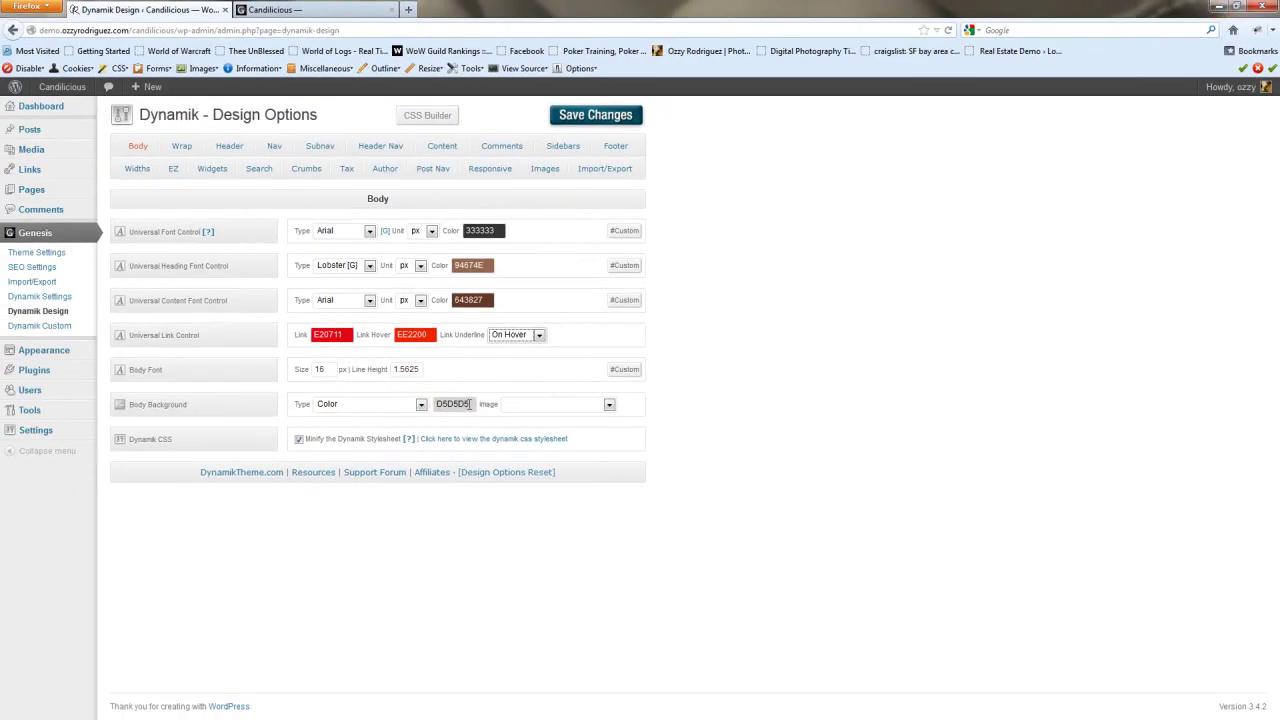
# Step: Replace the body background colour D5D5D5 with FFCDCD and save the design options
pyautogui.click(468, 403)
pyautogui.moveTo(468, 403); pyautogui.dragTo(434, 403)
pyautogui.write('FFCDCD')
pyautogui.click(709, 271)
pyautogui.click(596, 116)
# Step: Give the wrap a tiled header-slider-bg.png background with no background colour
pyautogui.click(183, 147)
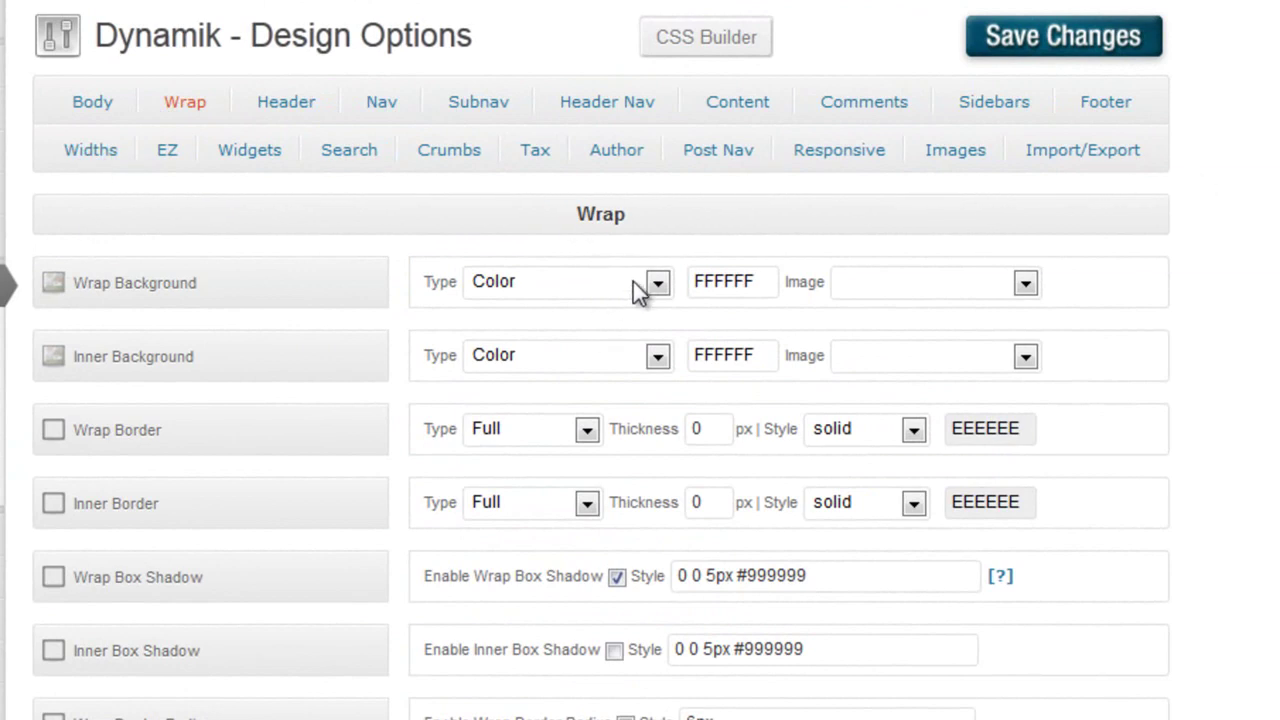
pyautogui.doubleClick(592, 284)
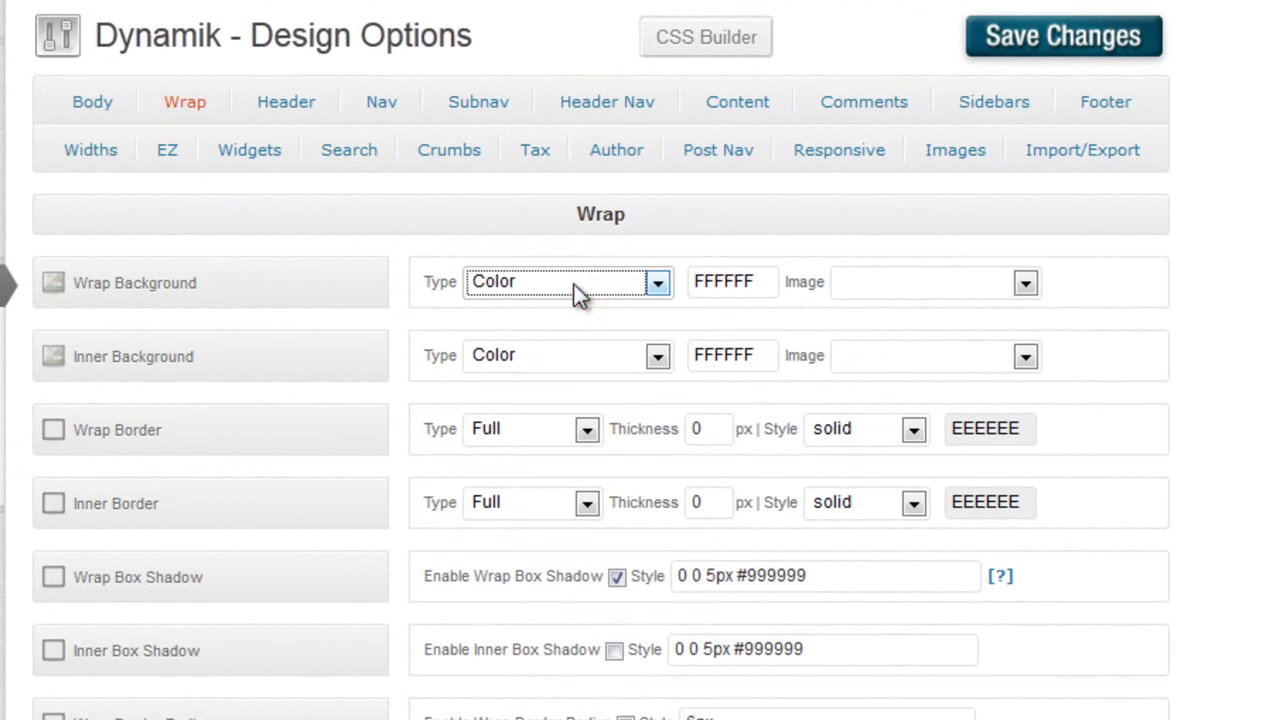
pyautogui.click(573, 282)
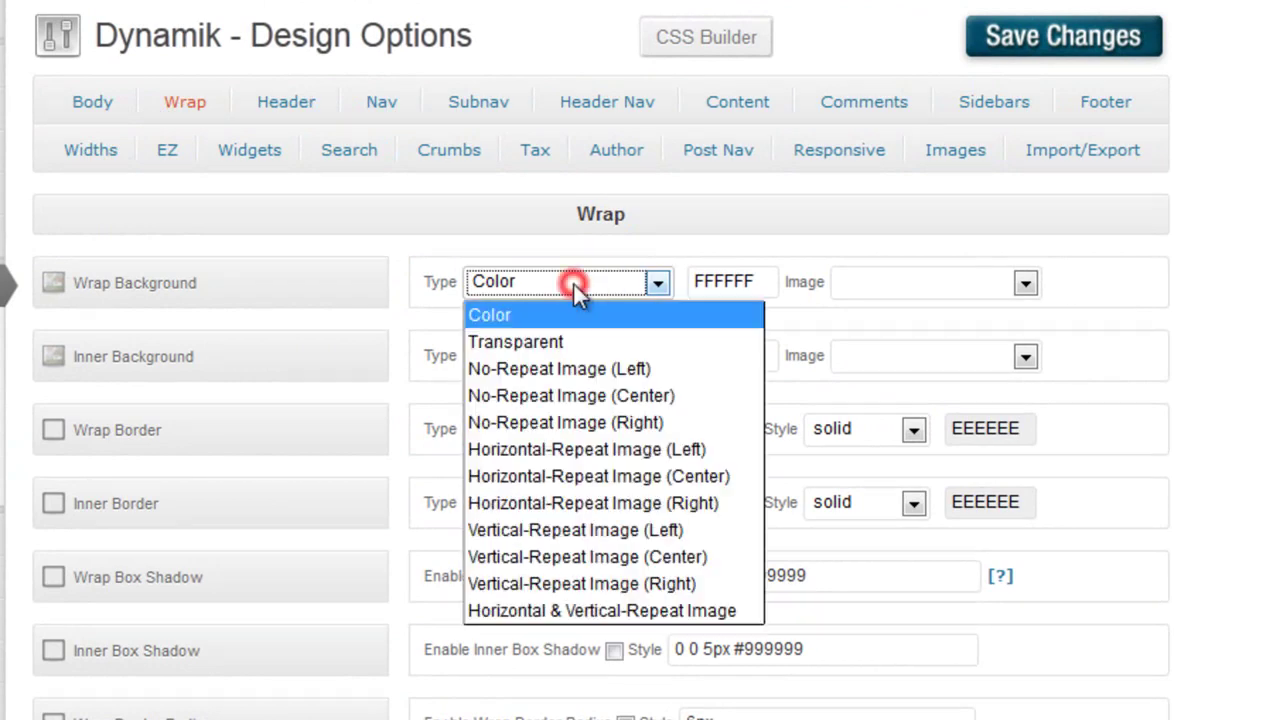
pyautogui.click(578, 612)
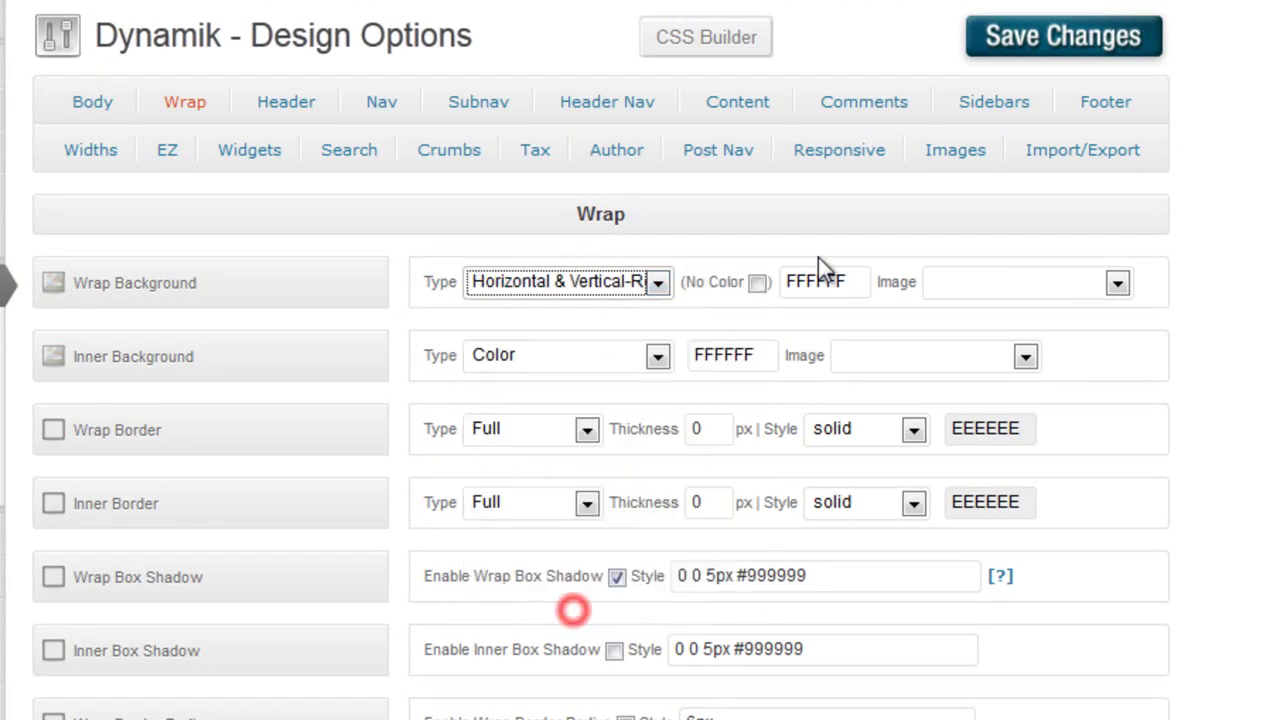
pyautogui.click(758, 283)
pyautogui.click(982, 281)
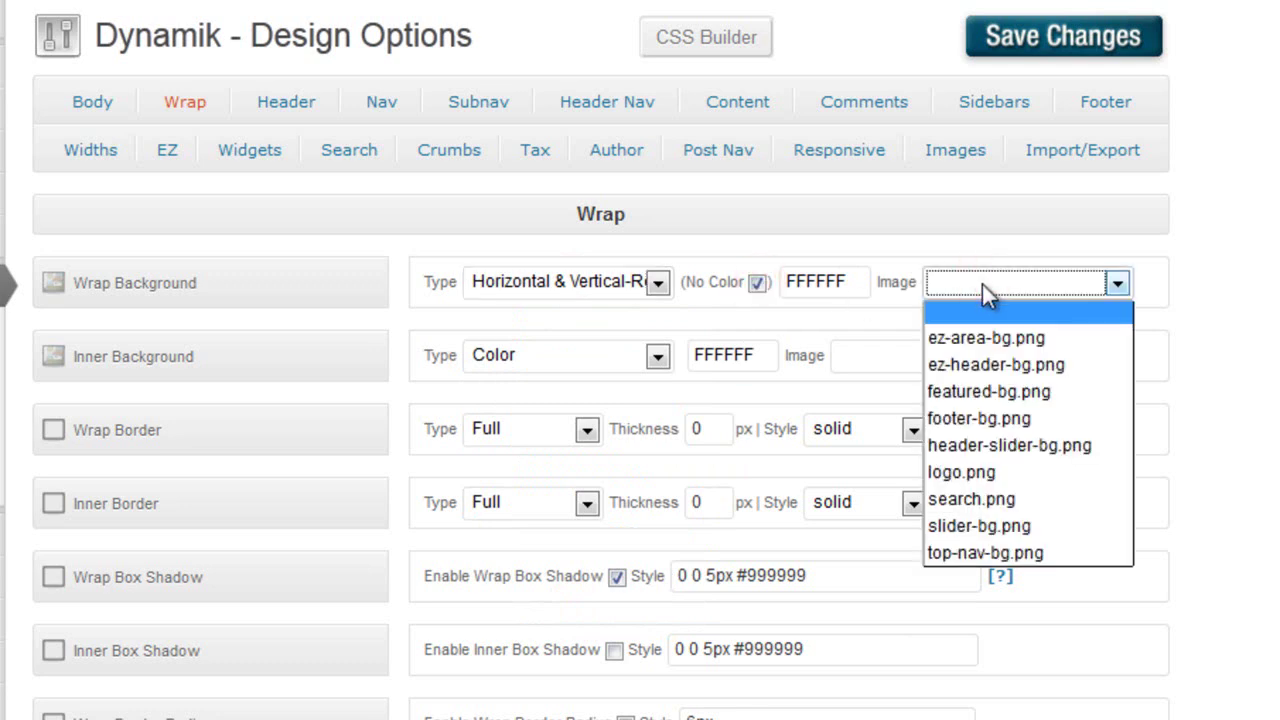
pyautogui.click(980, 450)
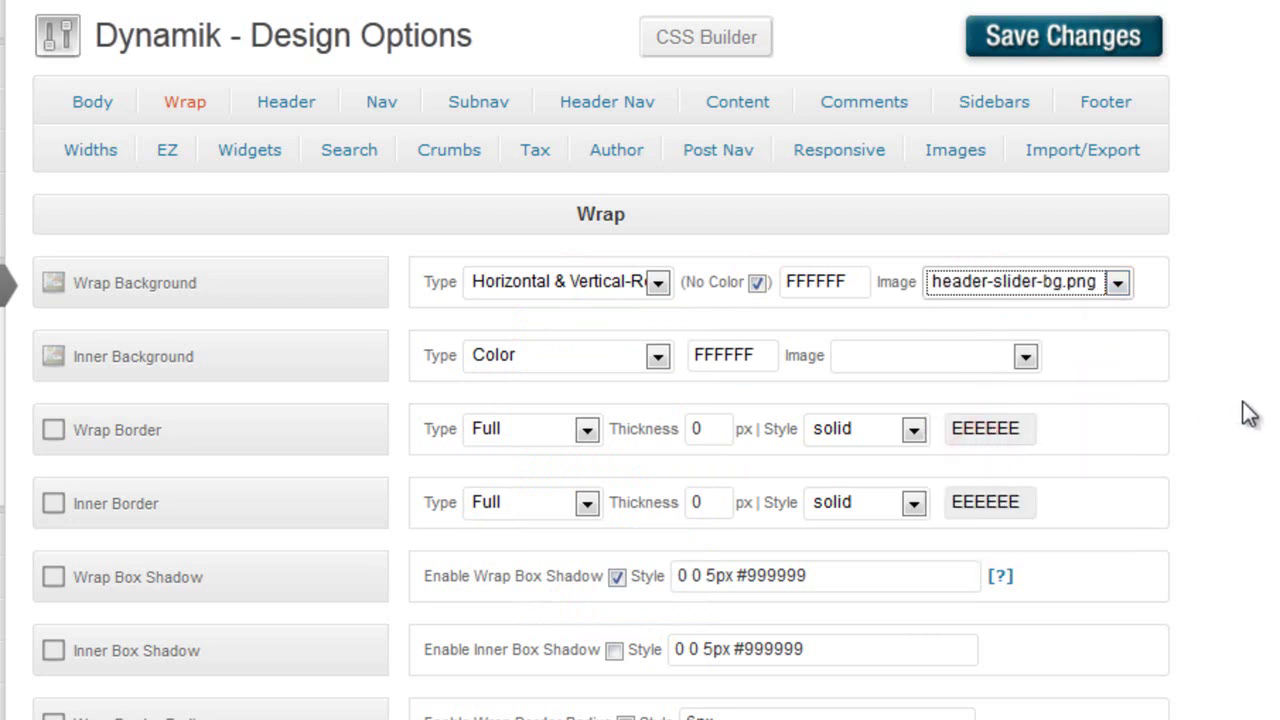
# Step: Make the inner background Transparent, remove the box shadow, choose Fluid Design, and save
pyautogui.click(579, 352)
pyautogui.click(553, 416)
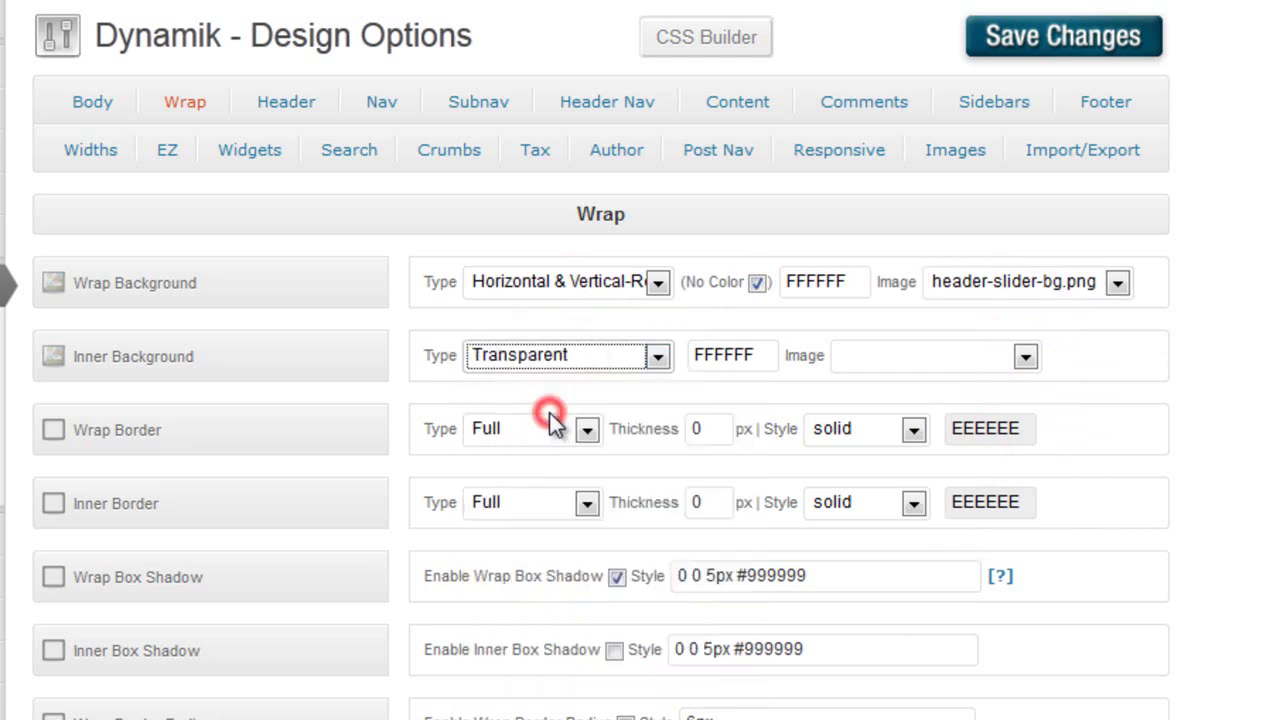
pyautogui.click(617, 577)
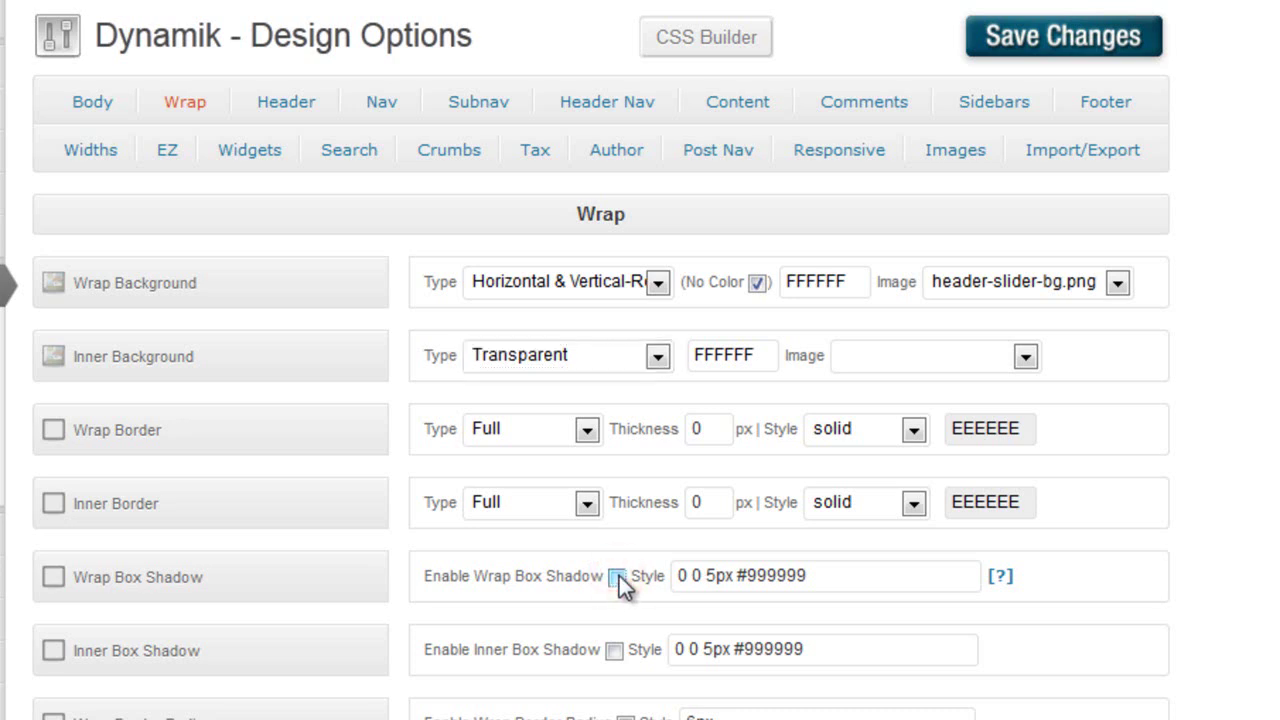
pyautogui.click(1249, 530)
pyautogui.scroll(-2, 1255, 535)
pyautogui.scroll(-8, 1257, 537)
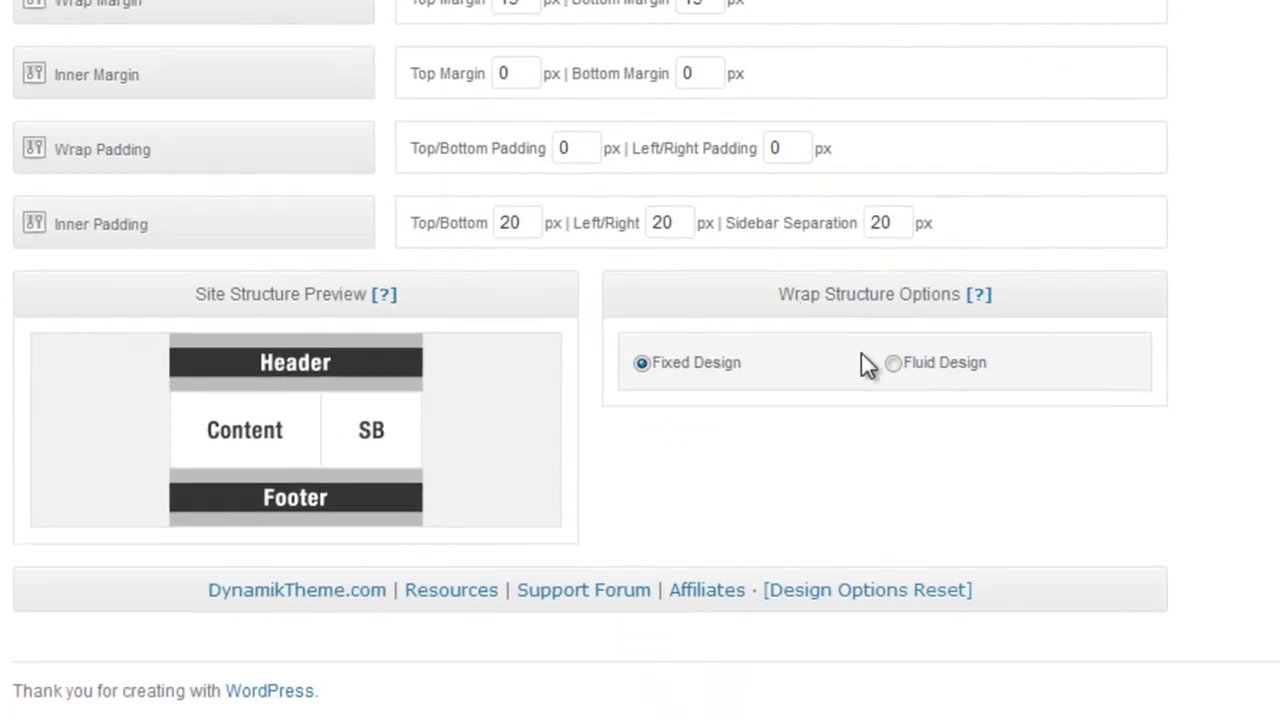
pyautogui.click(892, 363)
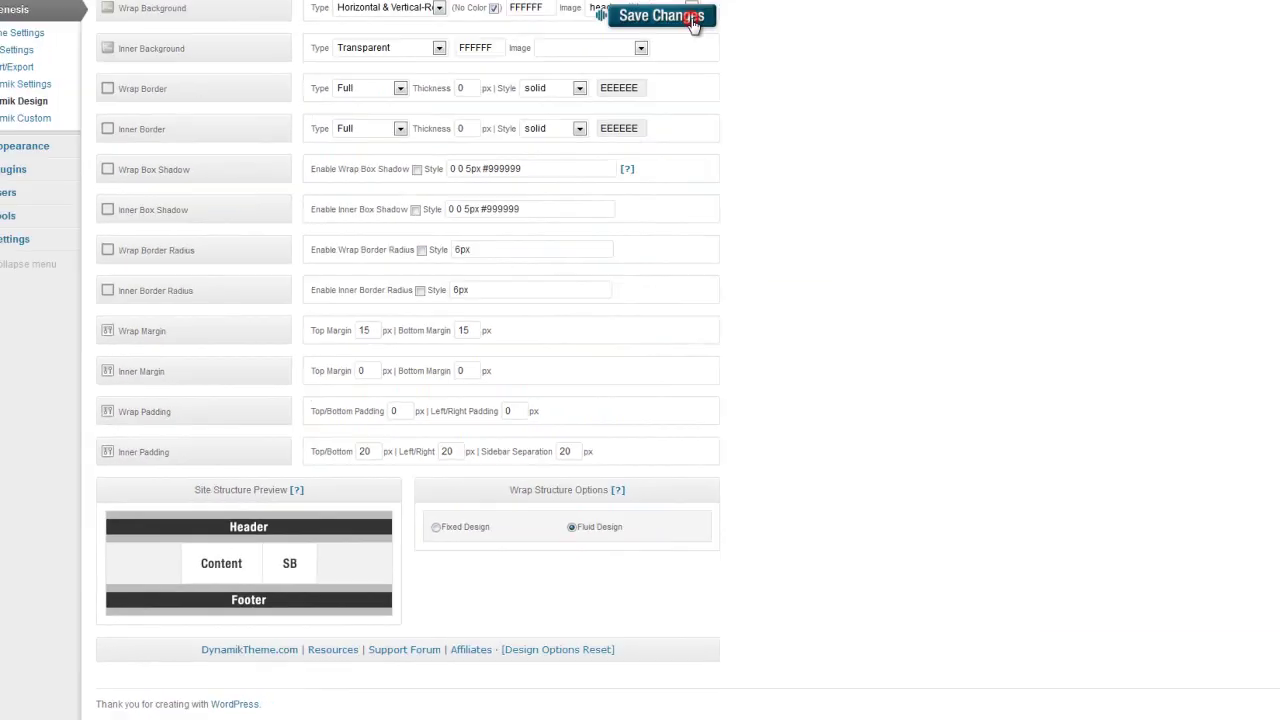
pyautogui.click(694, 26)
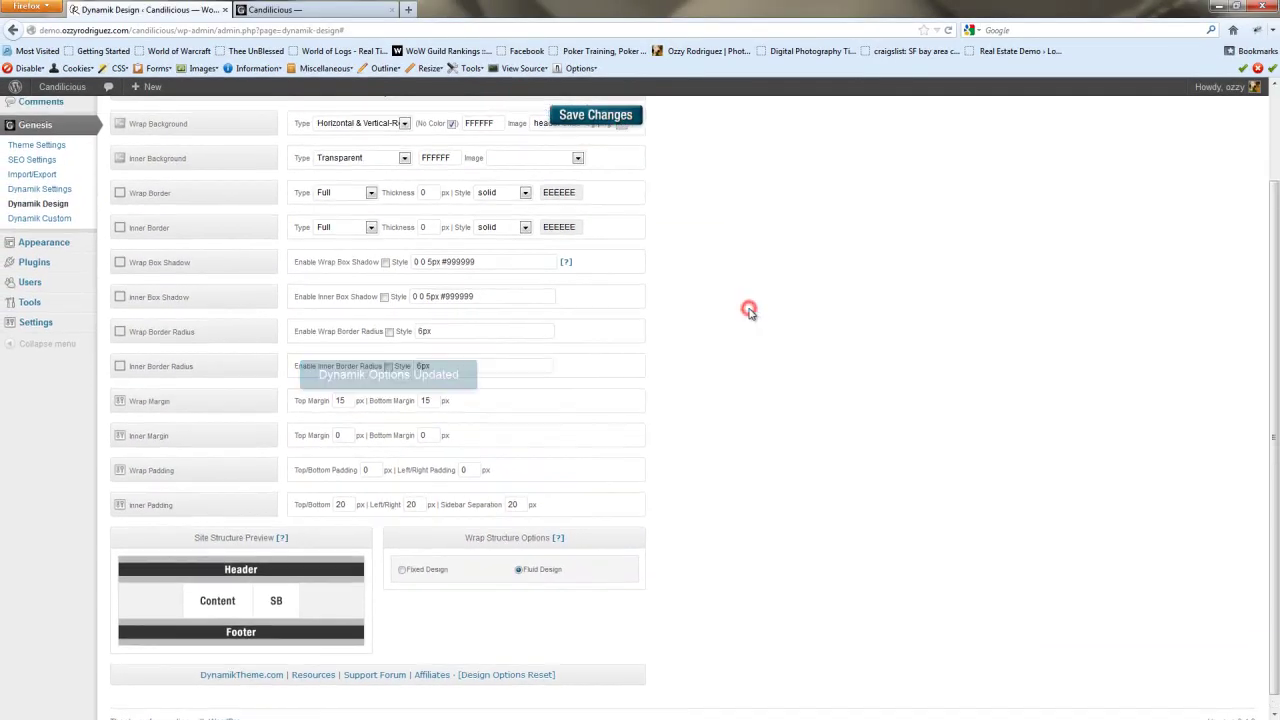
# Step: Reload the live Candilicious site to check the Lobster headings on pink, then return to Dynamik
pyautogui.click(275, 9)
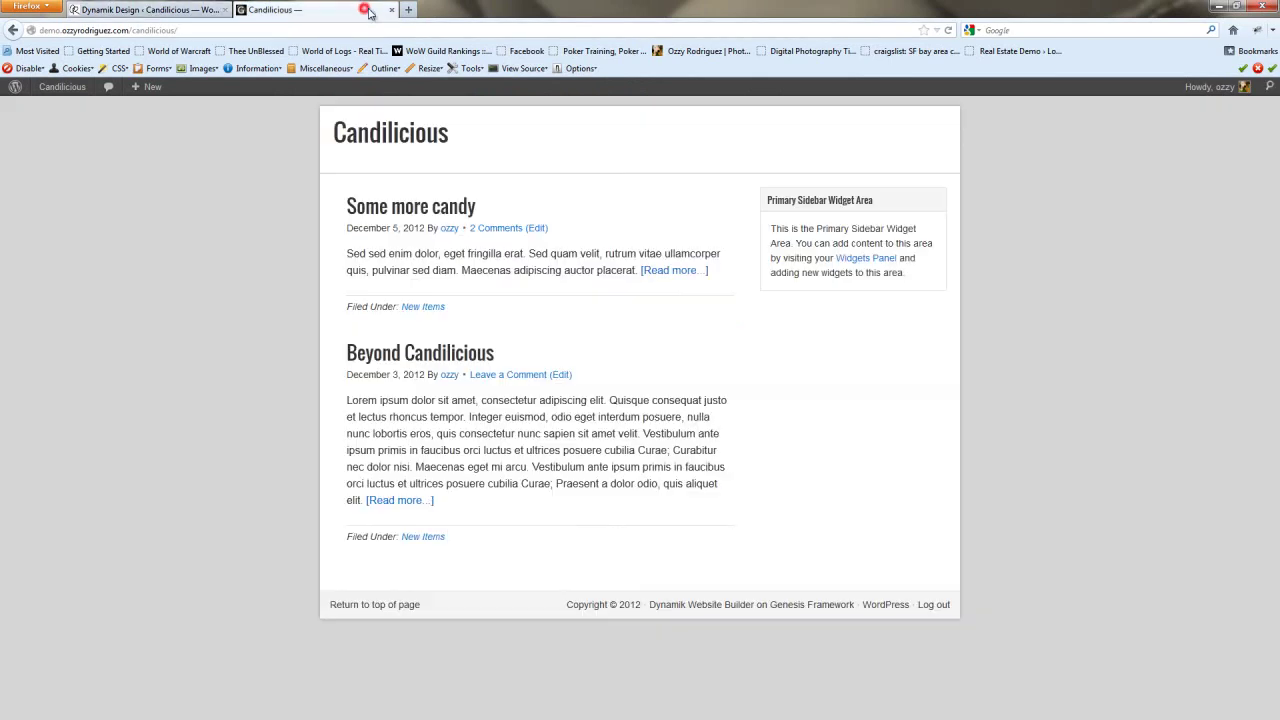
pyautogui.click(949, 31)
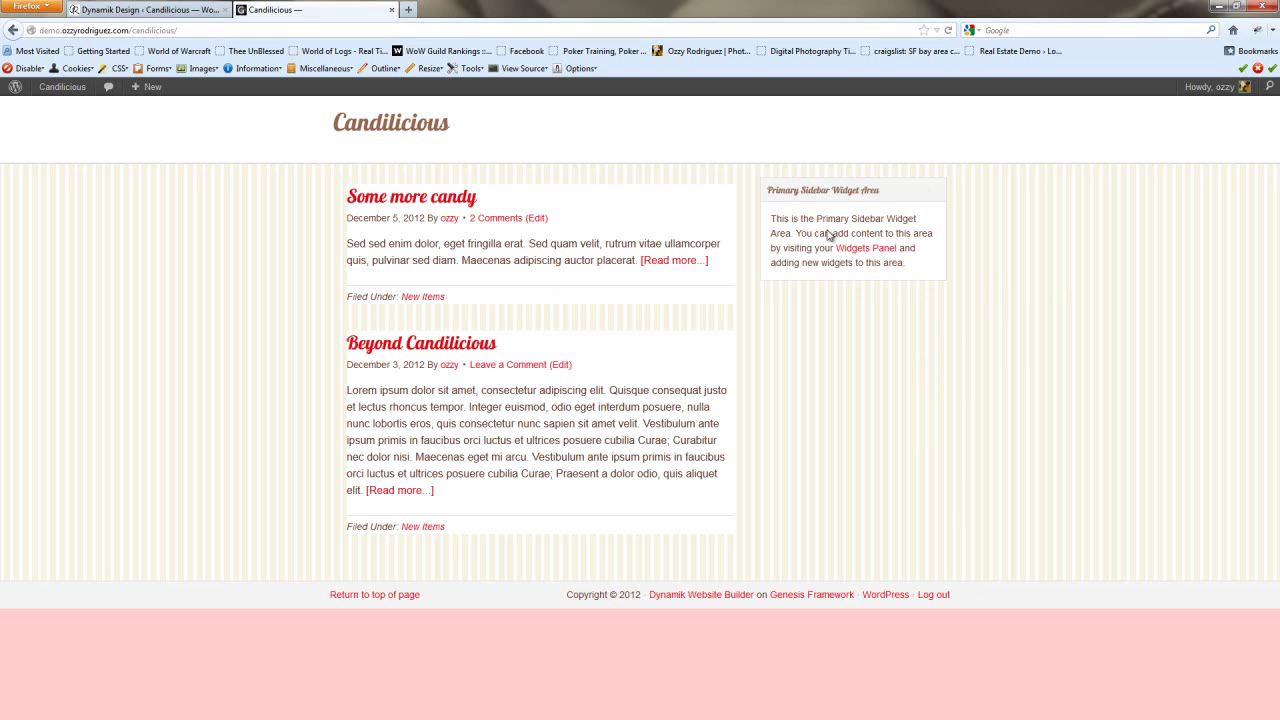
pyautogui.click(150, 10)
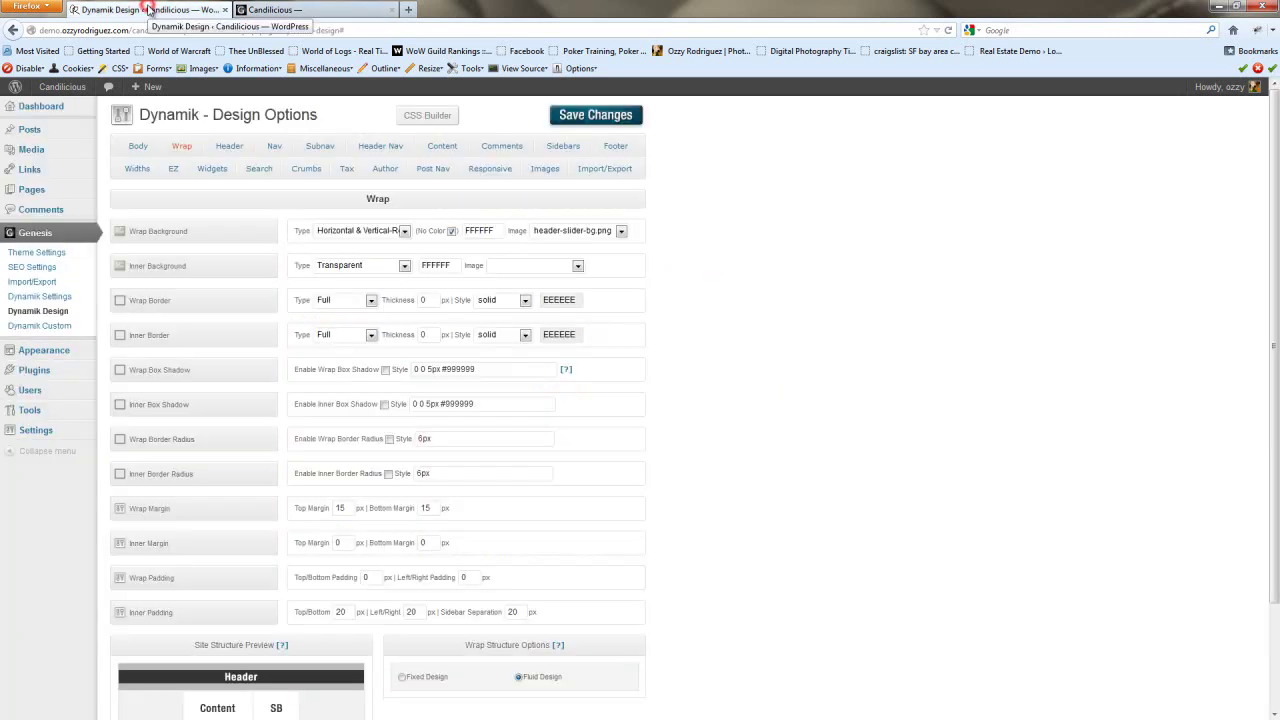
# Step: Select logo.png as the Header logo image, save the options, and check the live site
pyautogui.click(229, 147)
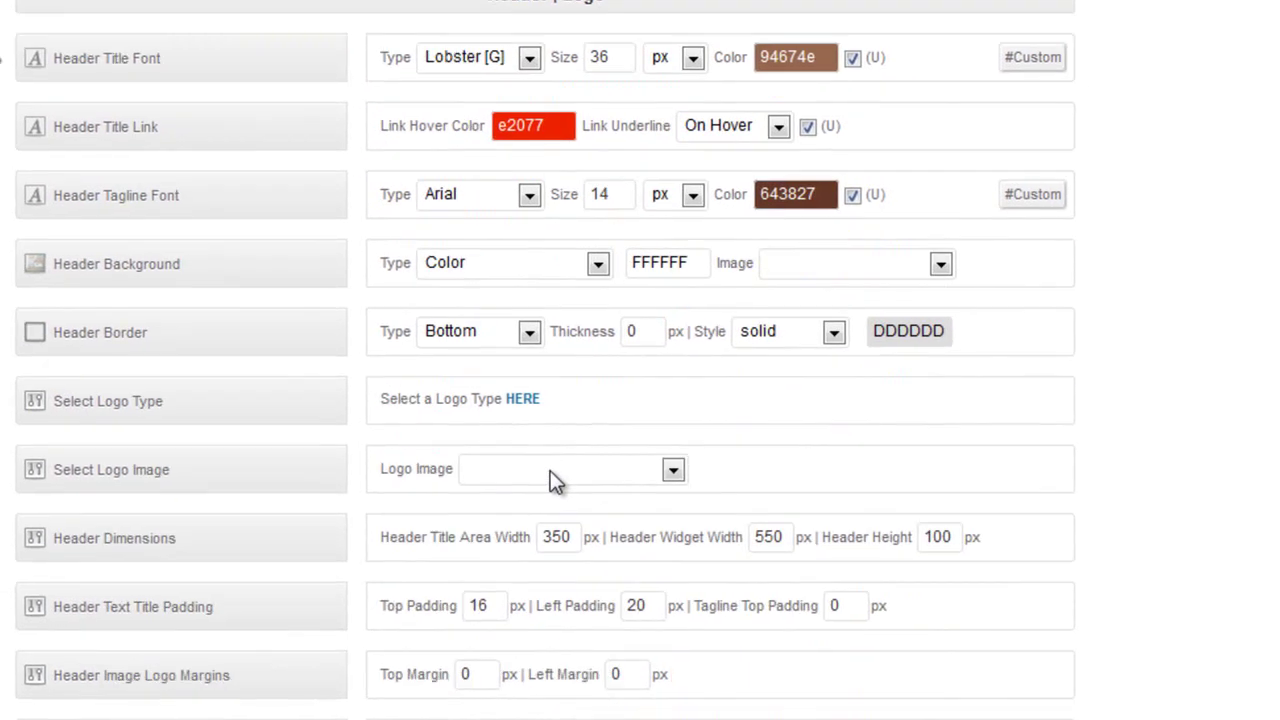
pyautogui.click(551, 471)
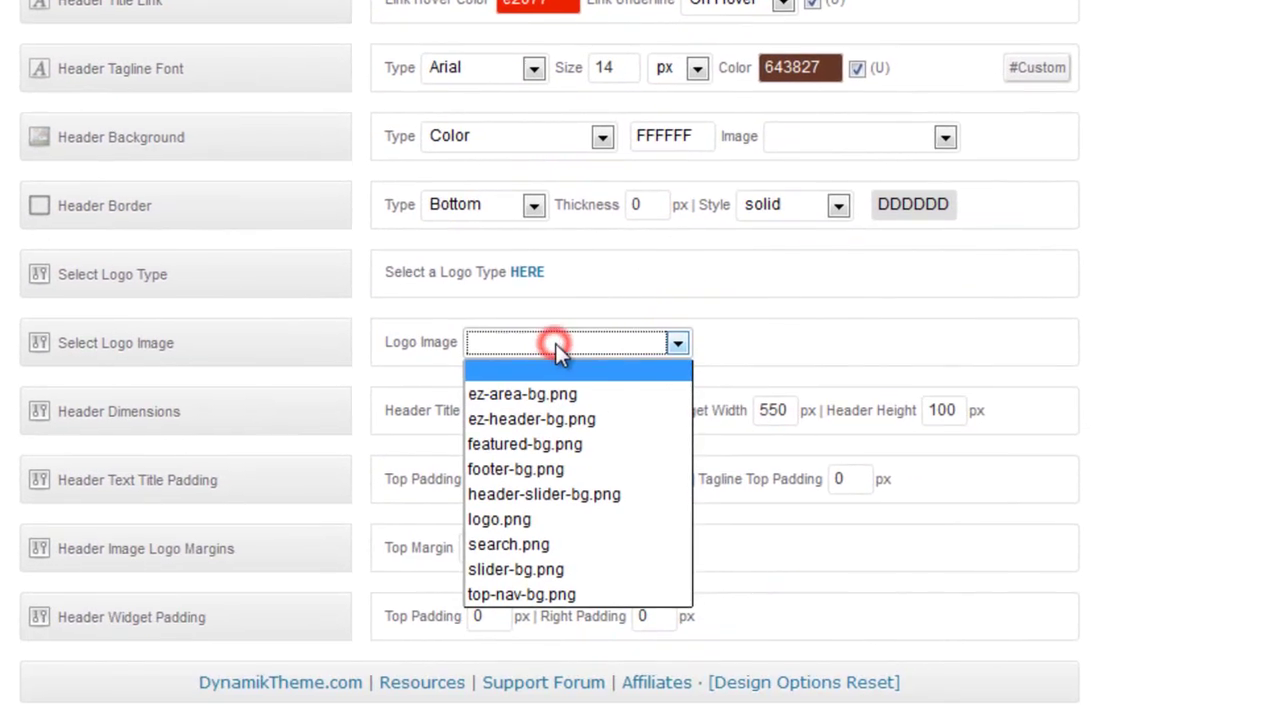
pyautogui.click(537, 522)
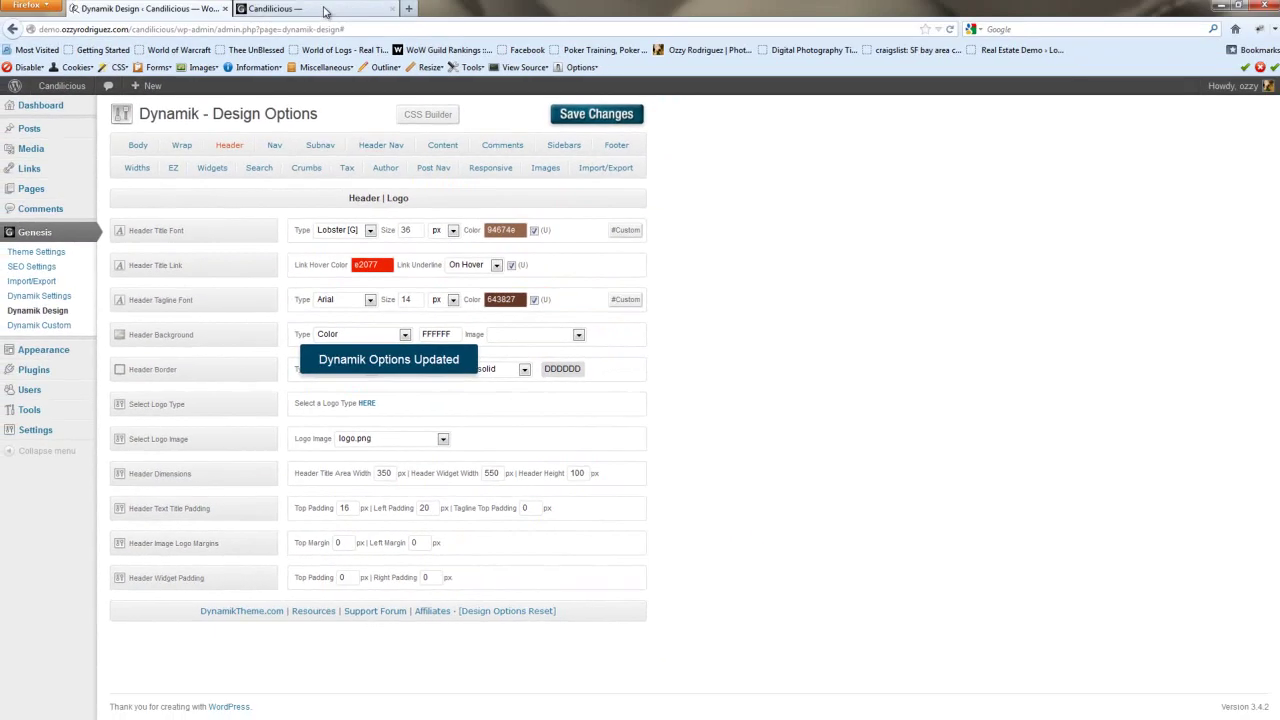
pyautogui.click(300, 9)
pyautogui.click(948, 30)
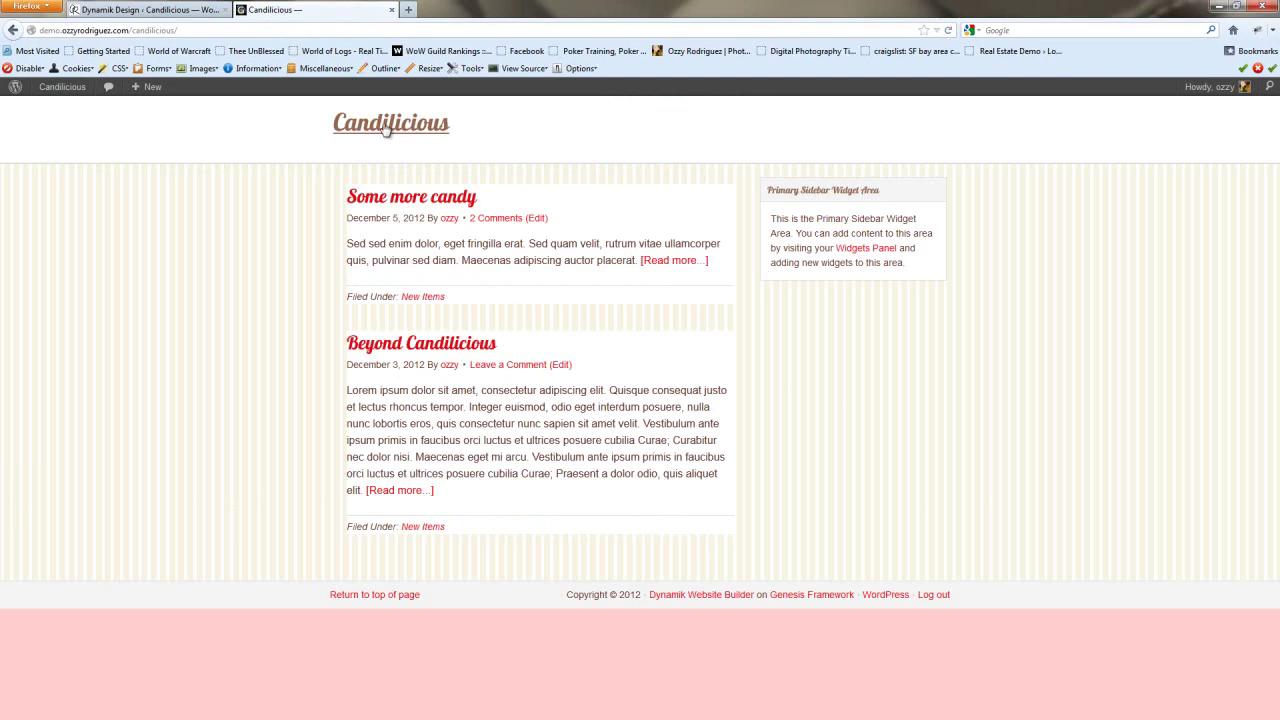
pyautogui.click(170, 12)
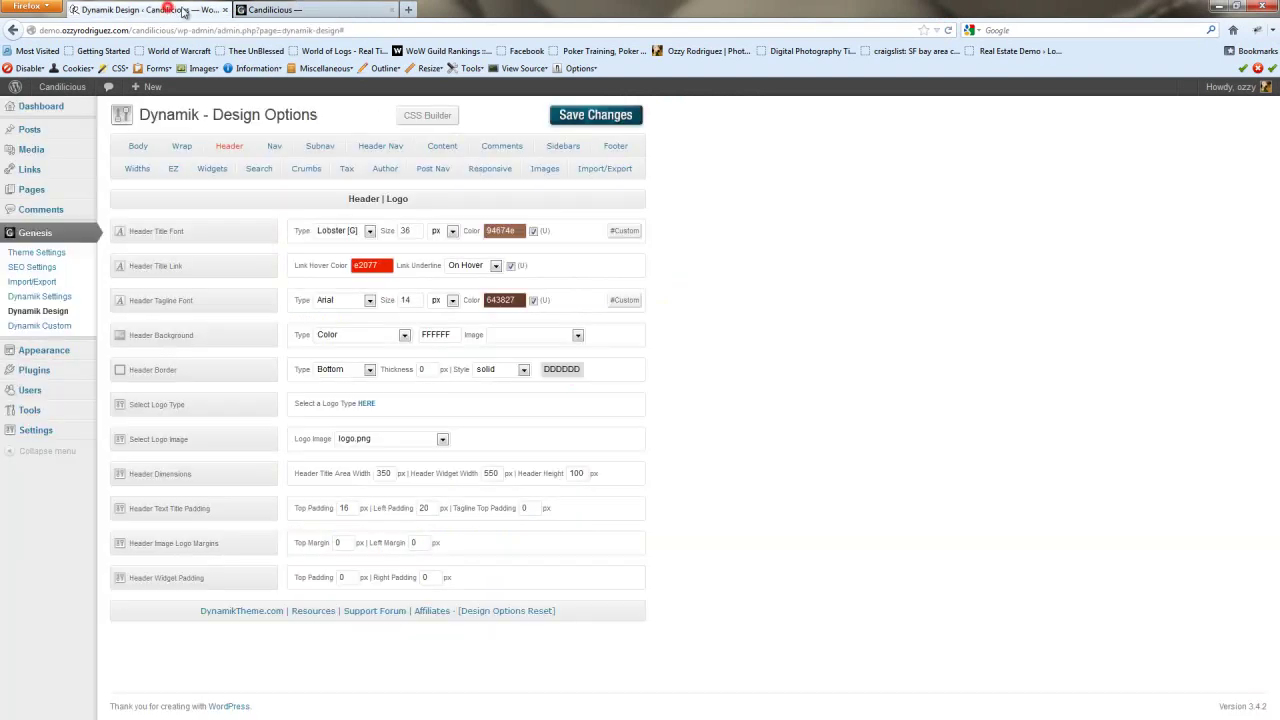
# Step: Set 'Use for blog title/logo' to Image logo in Genesis Theme Settings and save
pyautogui.click(368, 405)
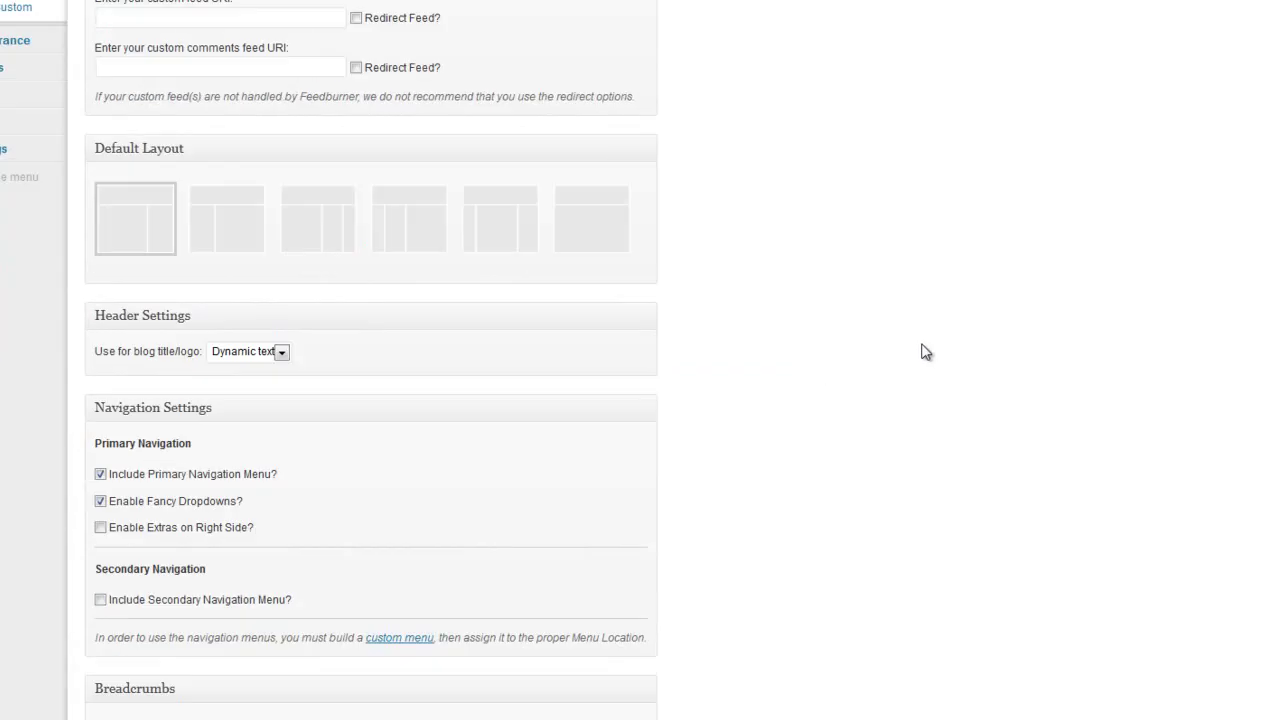
pyautogui.click(246, 352)
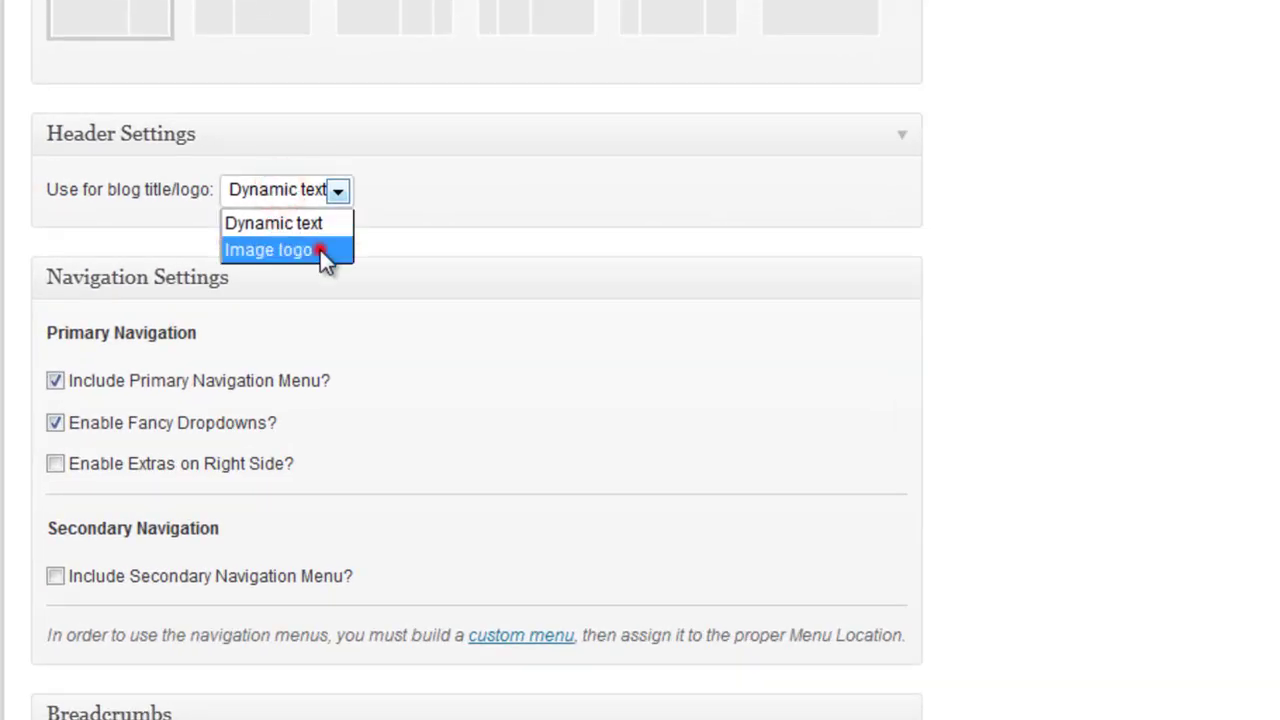
pyautogui.click(320, 250)
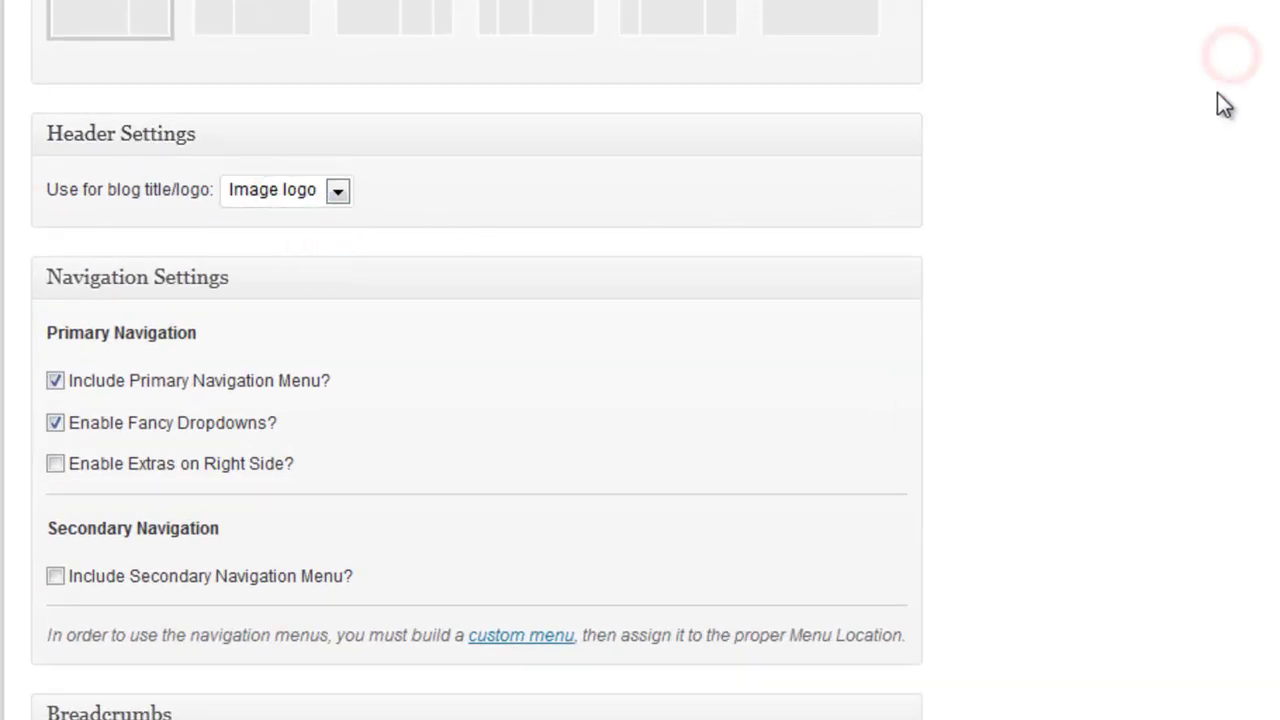
pyautogui.scroll(5, 1223, 103)
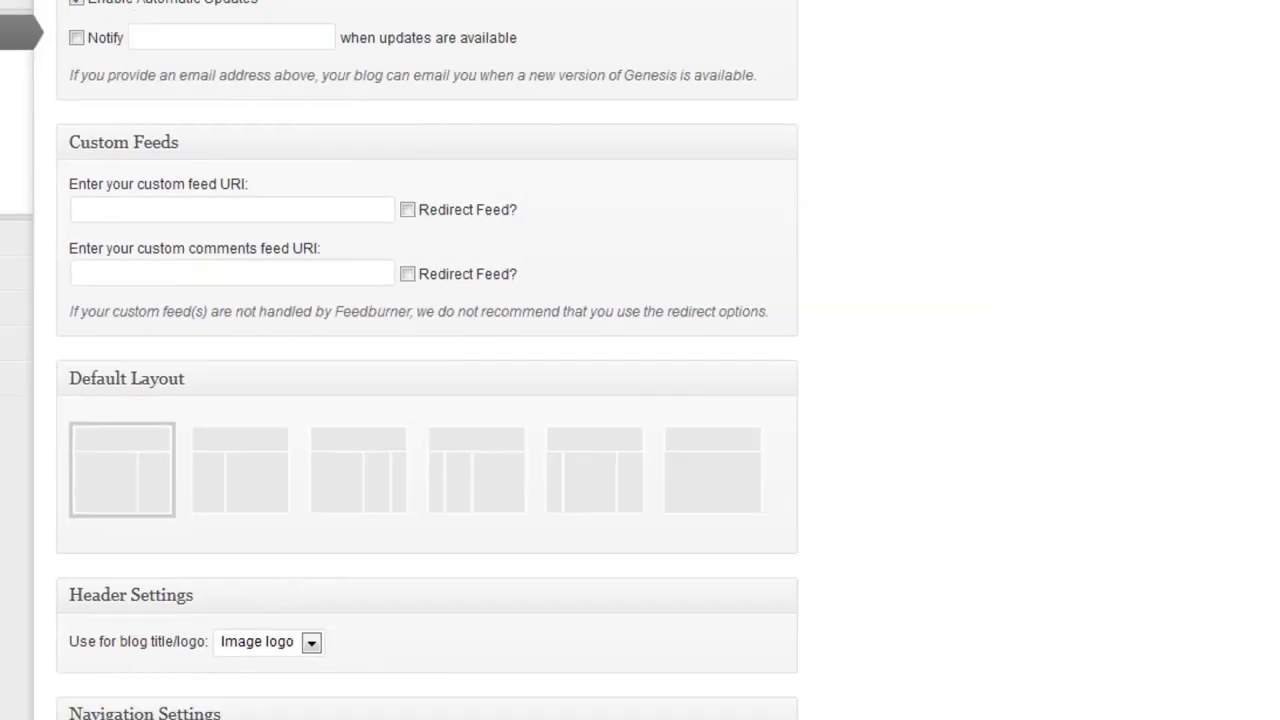
pyautogui.click(418, 115)
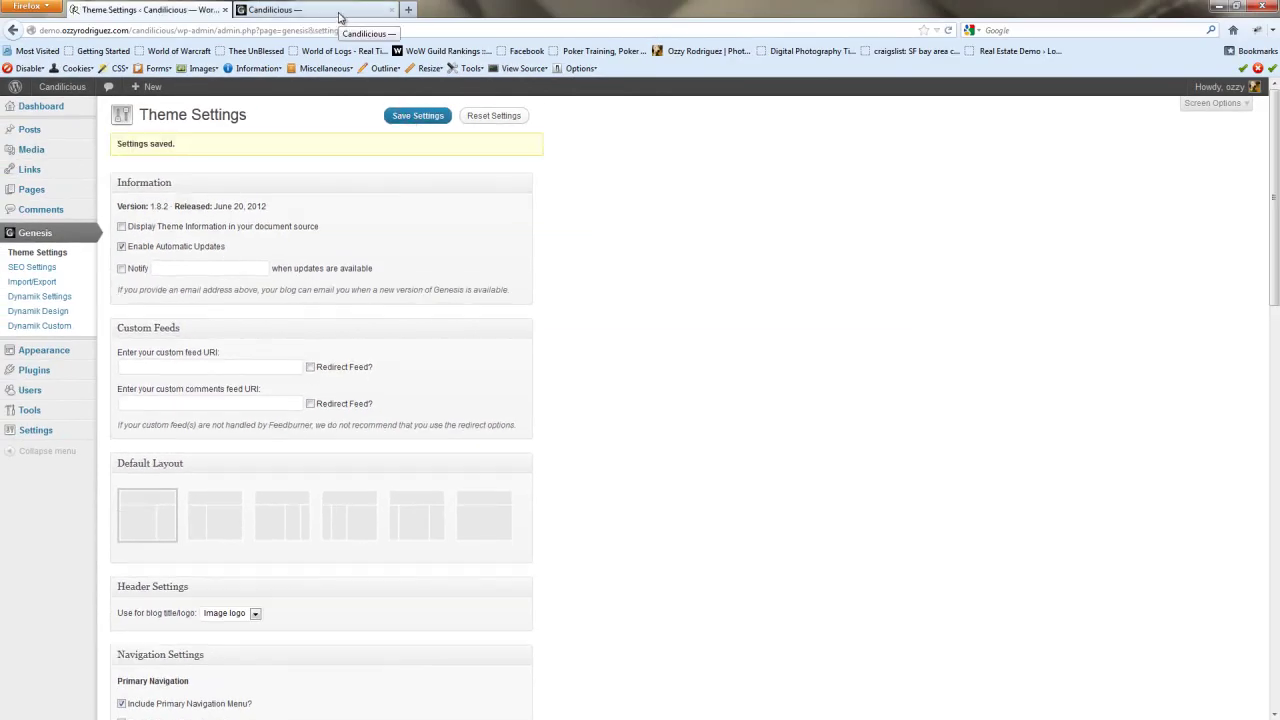
# Step: Reload the Candilicious site to confirm the logo, then return to Dynamik Design options
pyautogui.click(339, 17)
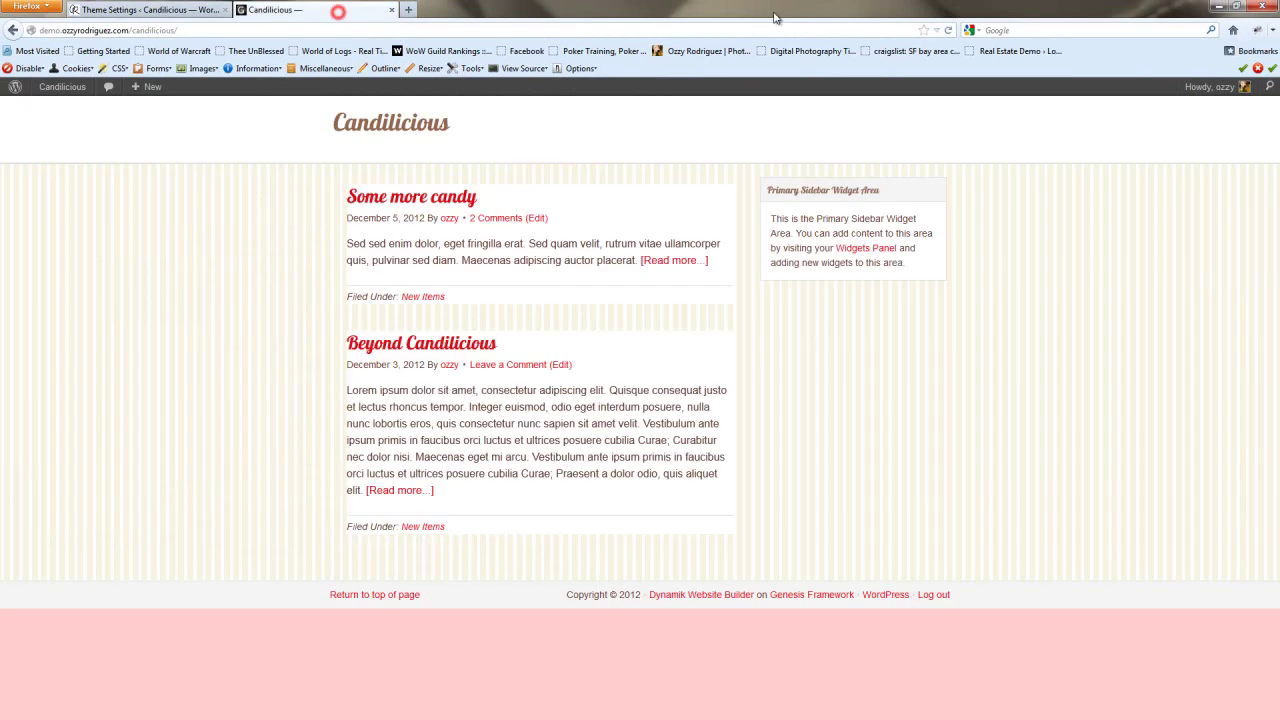
pyautogui.click(949, 31)
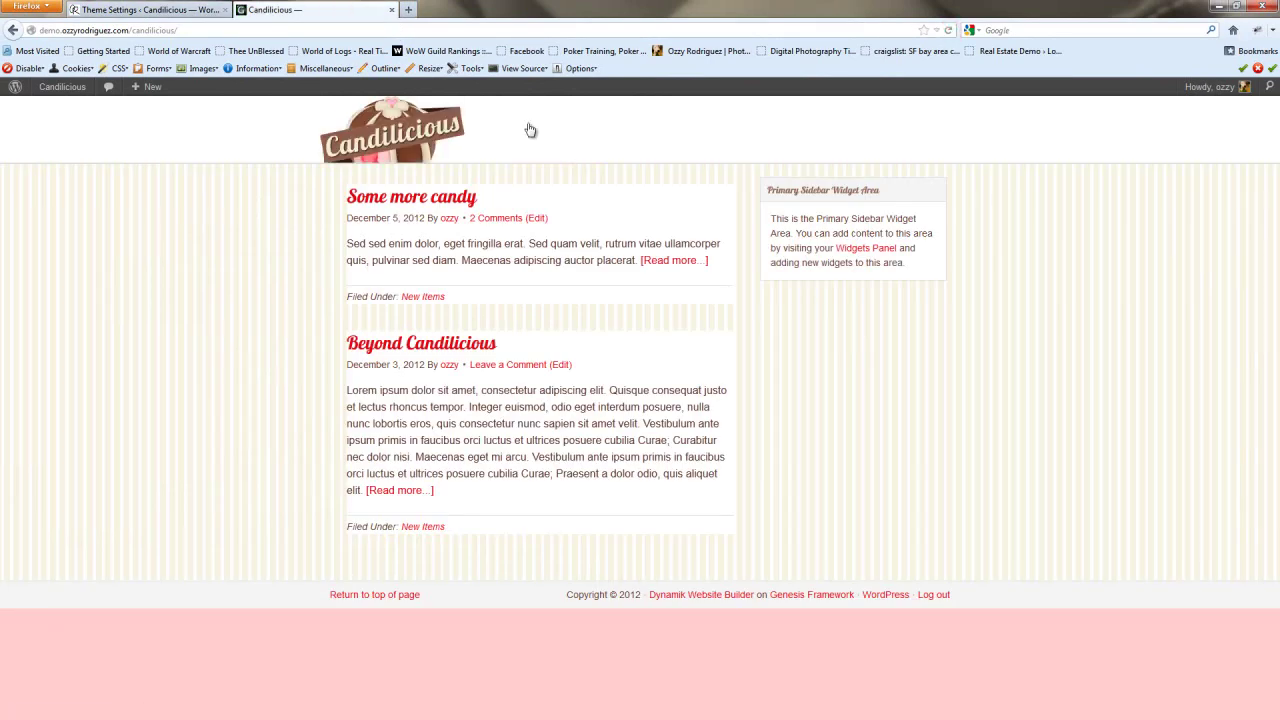
pyautogui.click(160, 12)
pyautogui.click(38, 313)
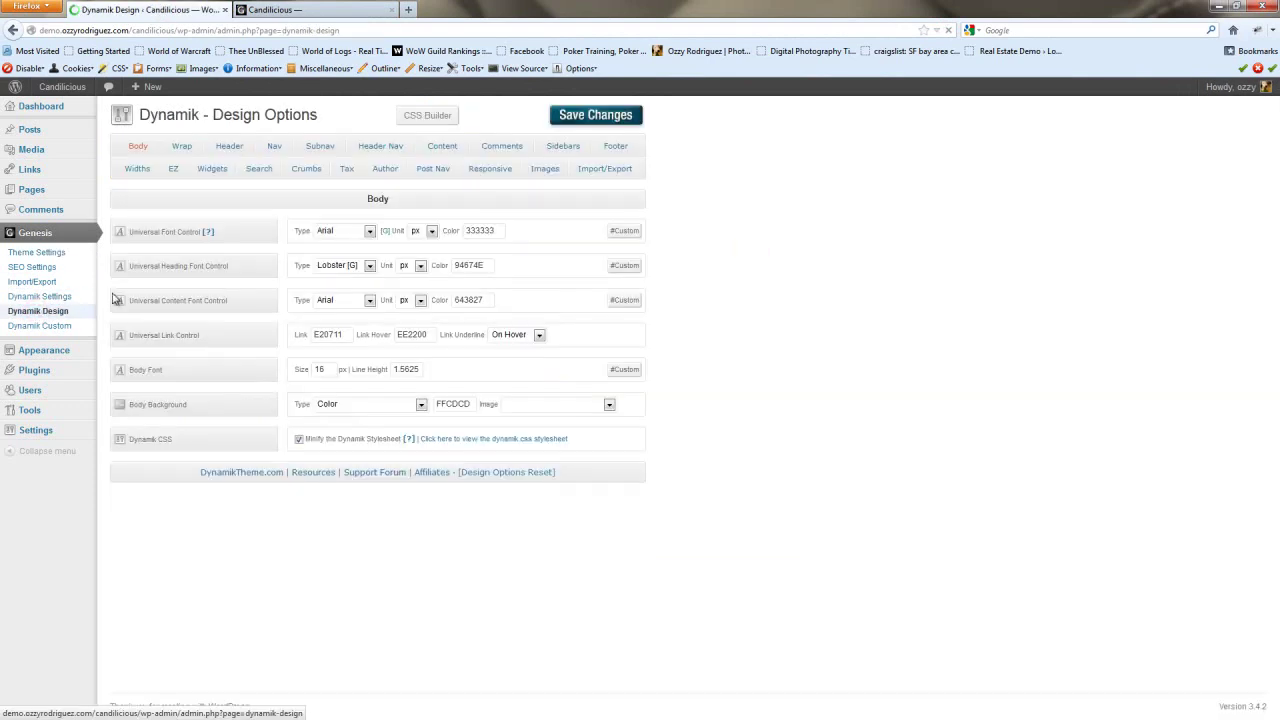
# Step: Change the Header Background Type to Transparent and save the Dynamik options
pyautogui.click(229, 146)
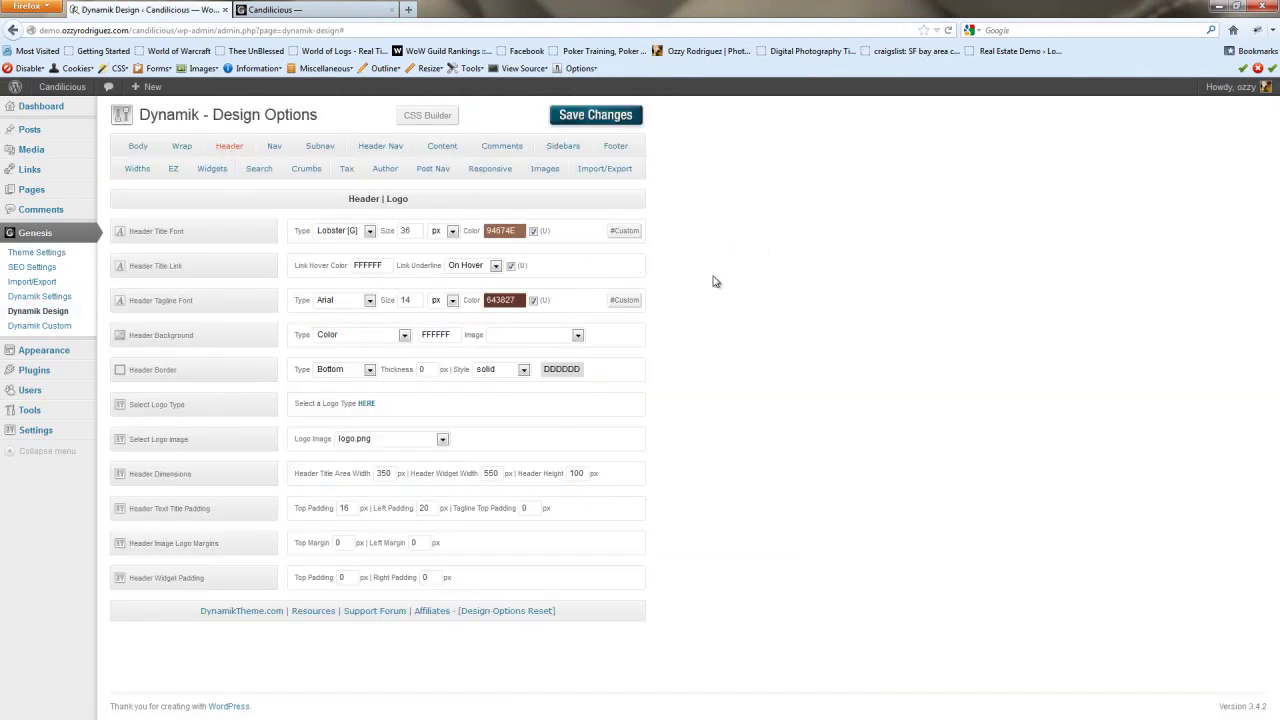
pyautogui.click(294, 10)
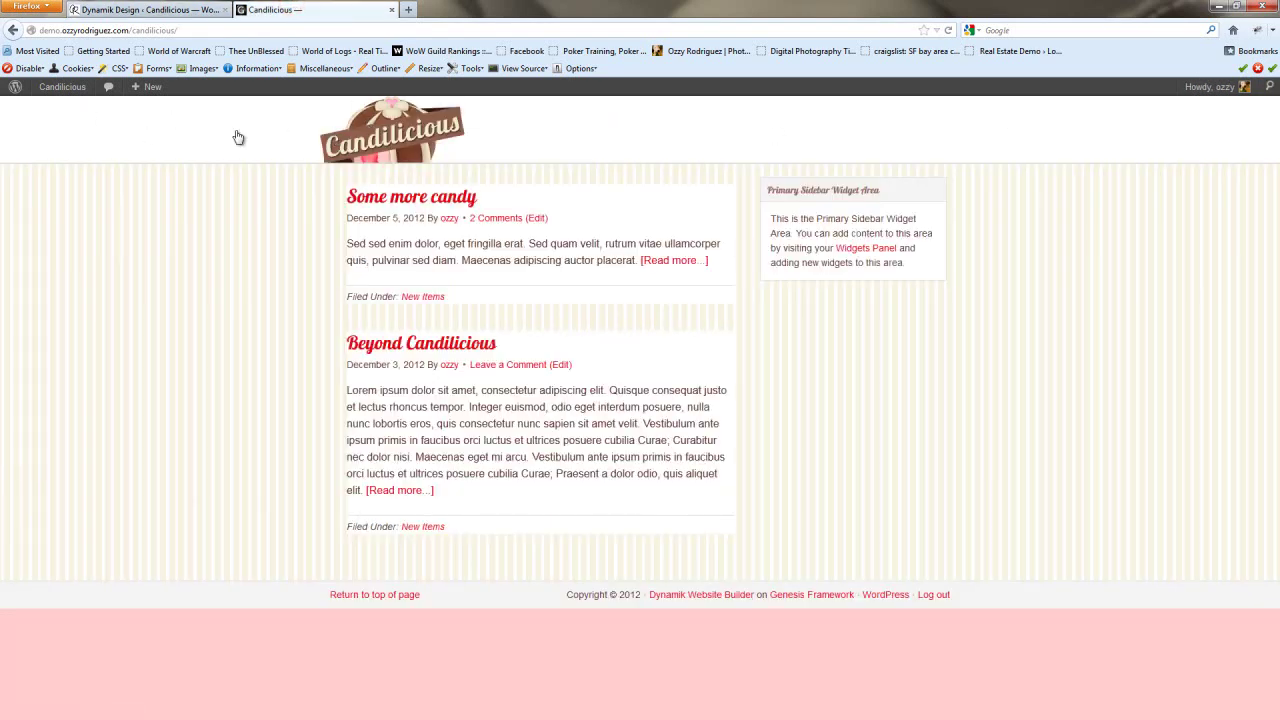
pyautogui.click(188, 9)
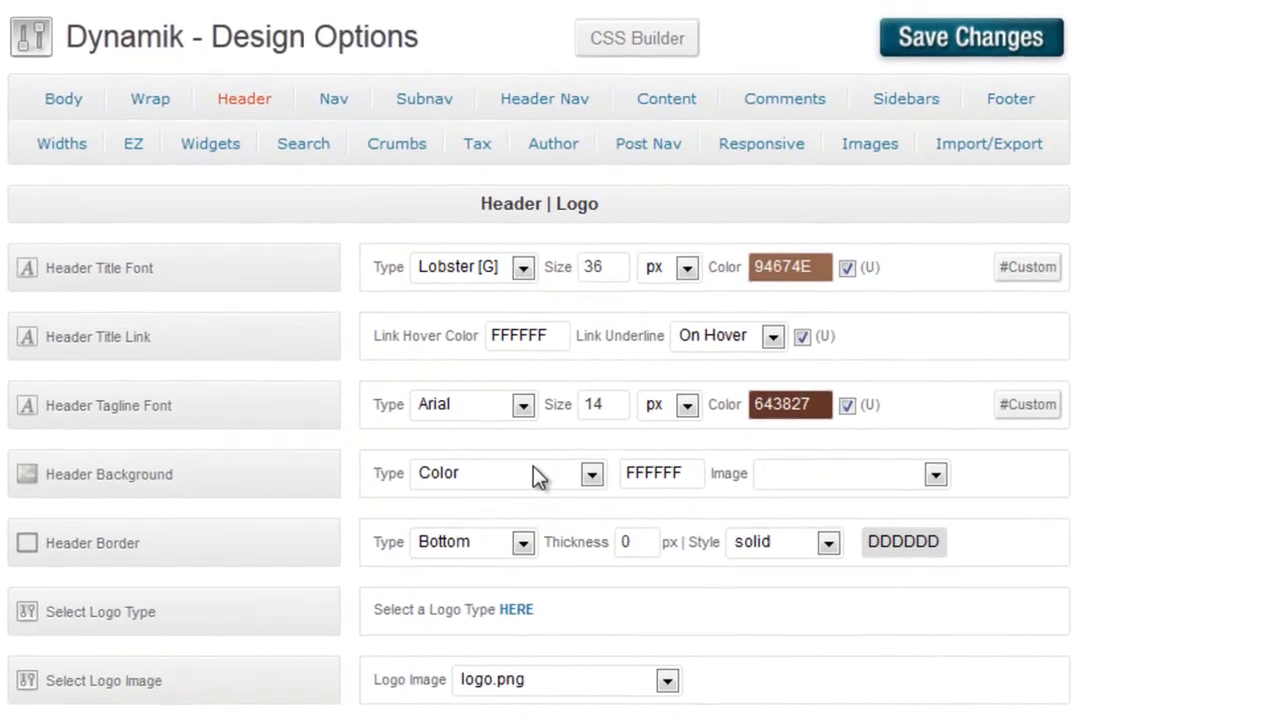
pyautogui.click(430, 374)
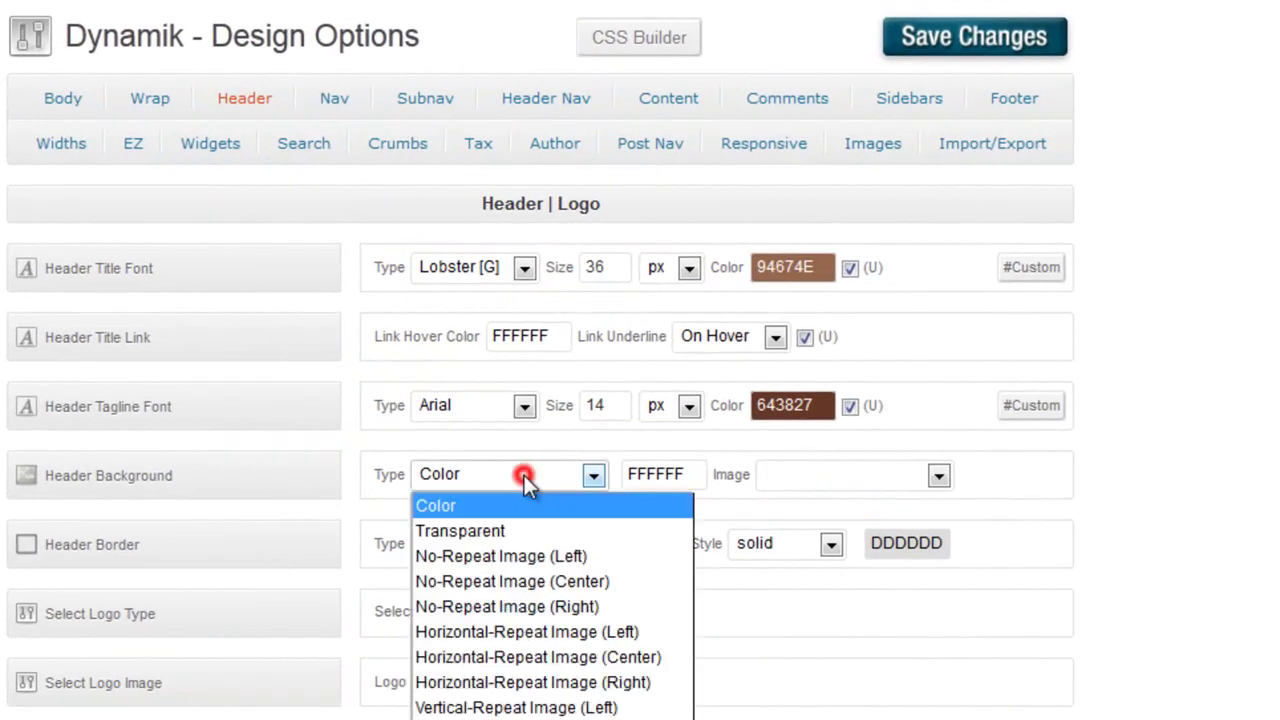
pyautogui.click(500, 531)
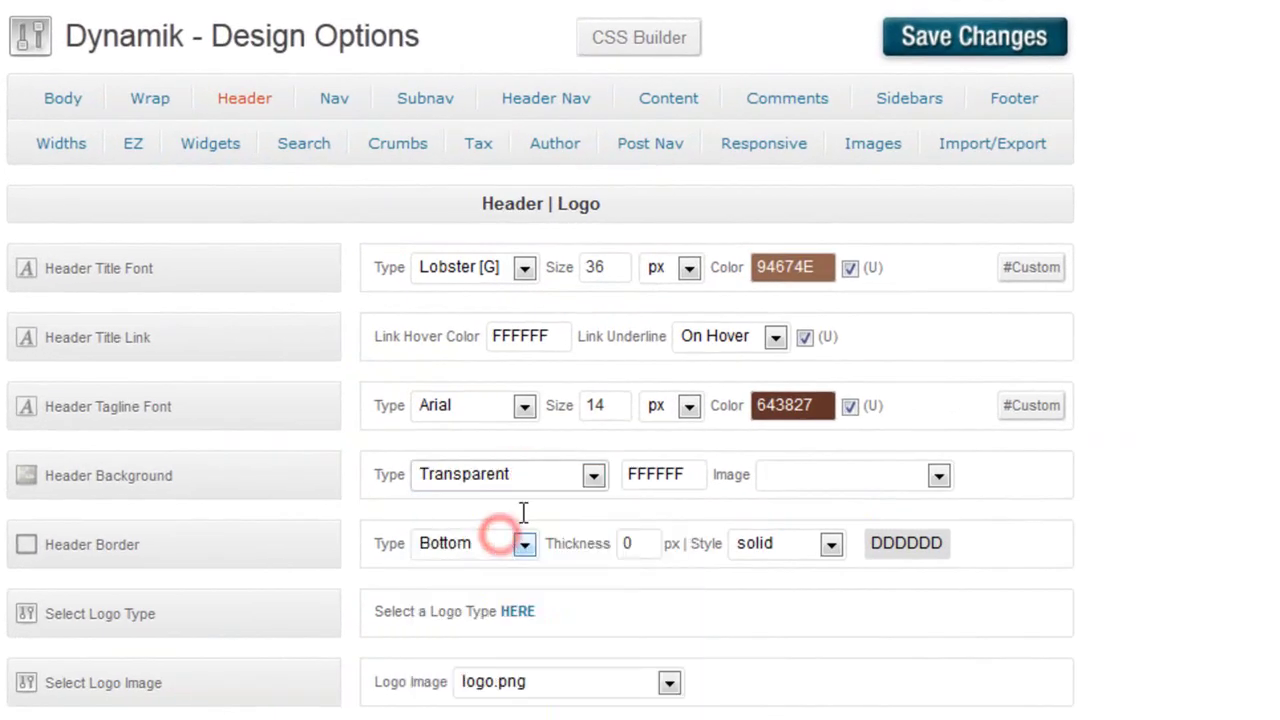
pyautogui.click(981, 40)
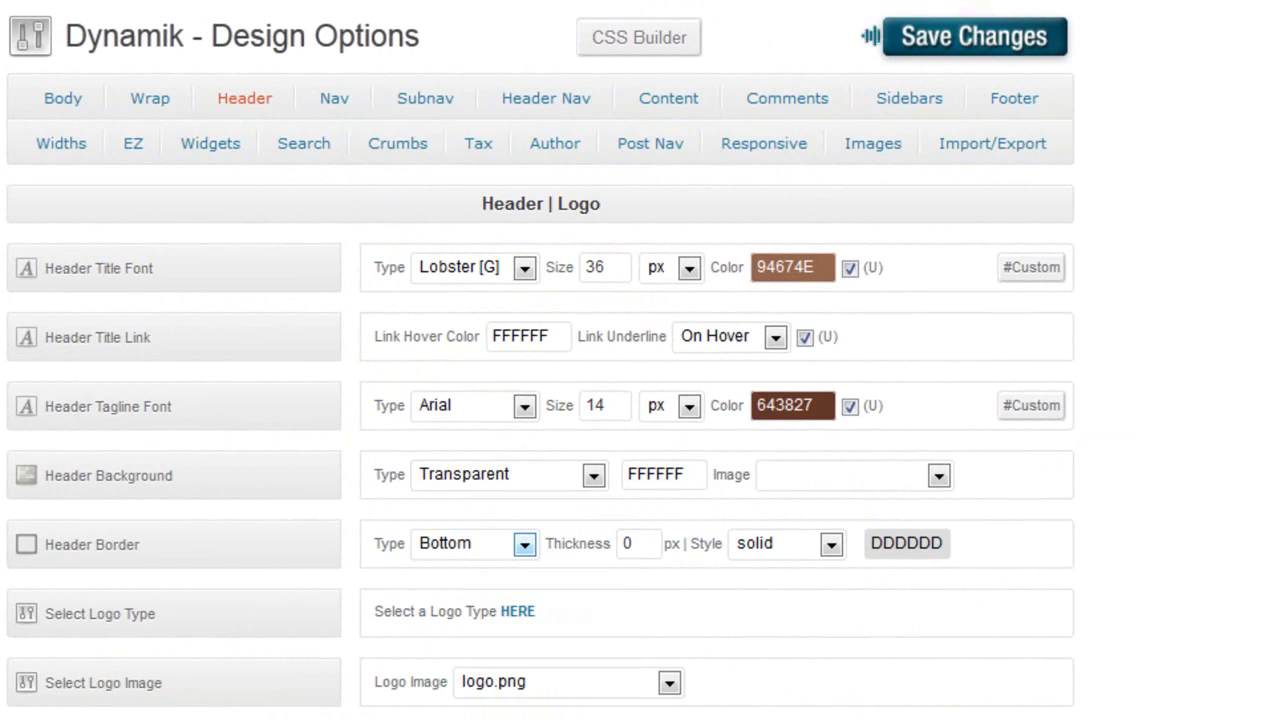
pyautogui.click(1100, 640)
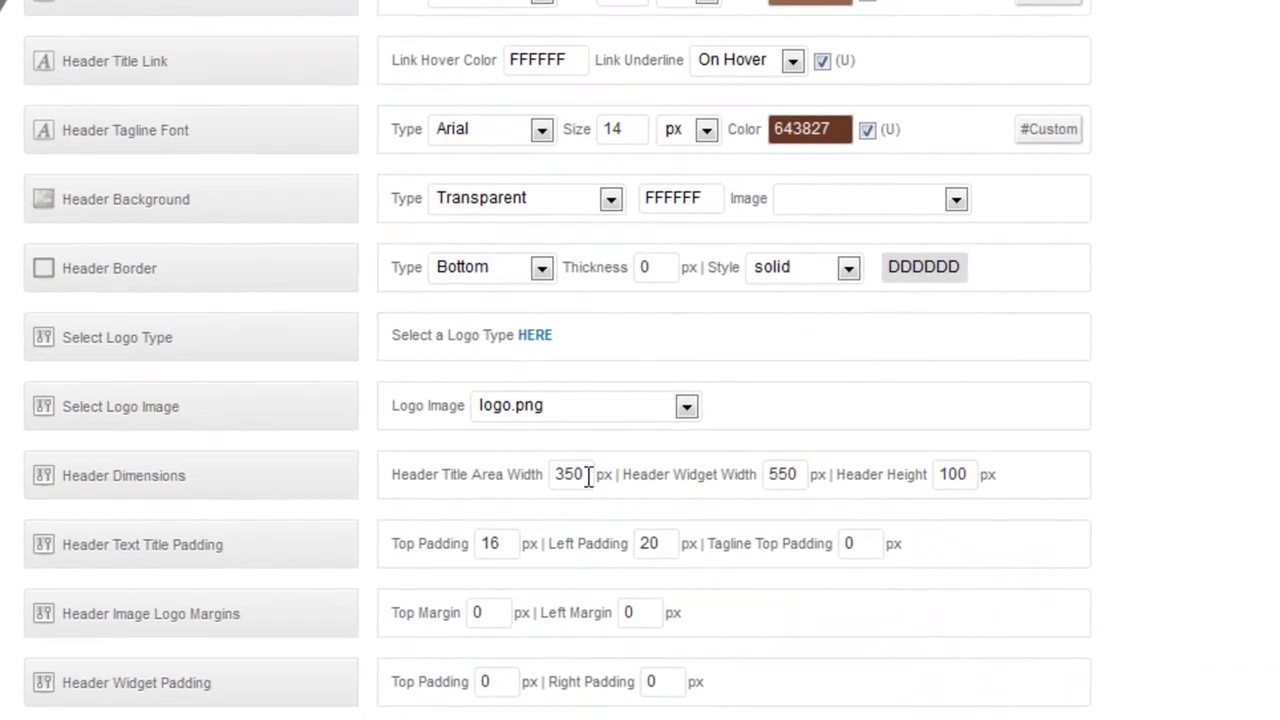
# Step: Enter header dimensions: 220 px title width, 680 px widget width, 148 px height
pyautogui.doubleClick(584, 476)
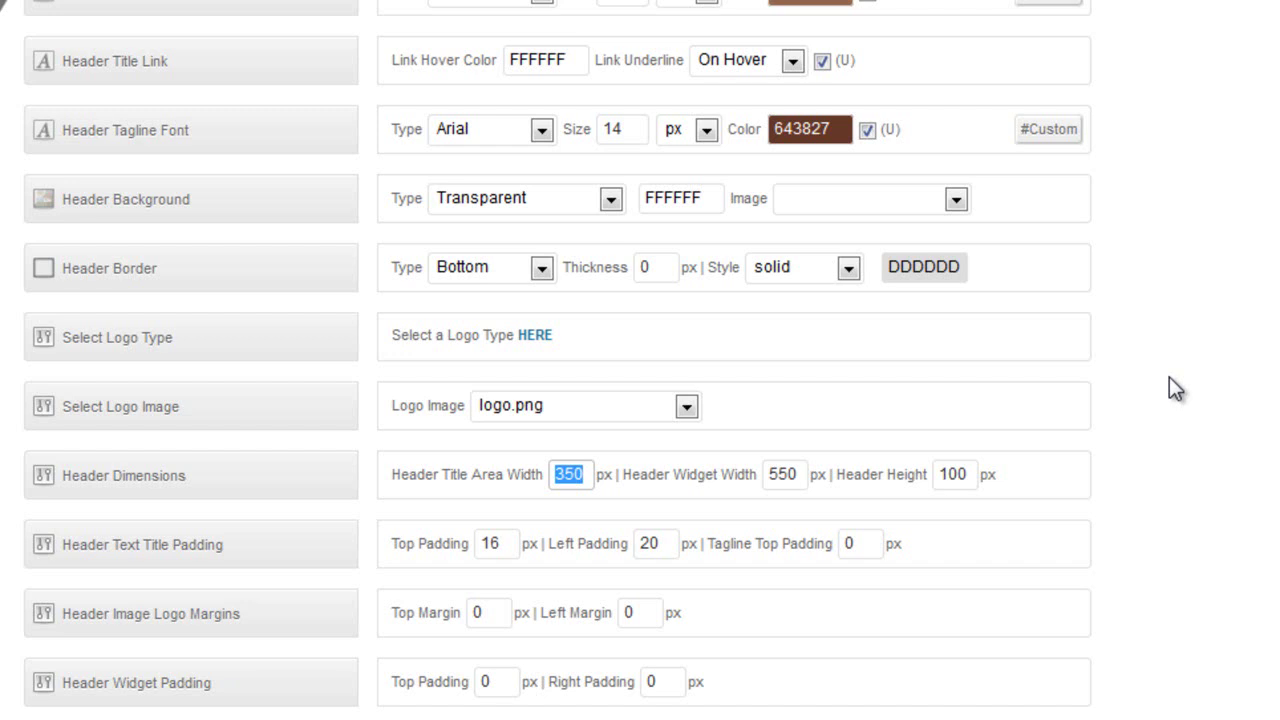
pyautogui.write('220')
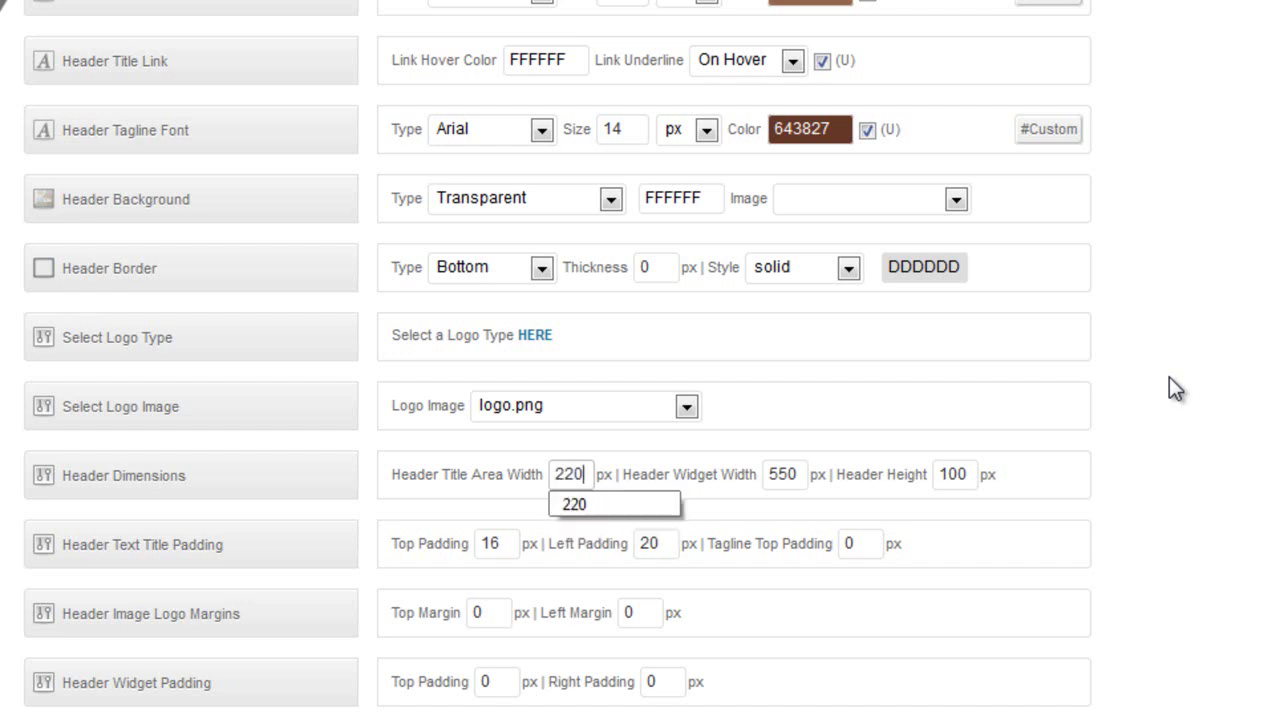
pyautogui.doubleClick(806, 474)
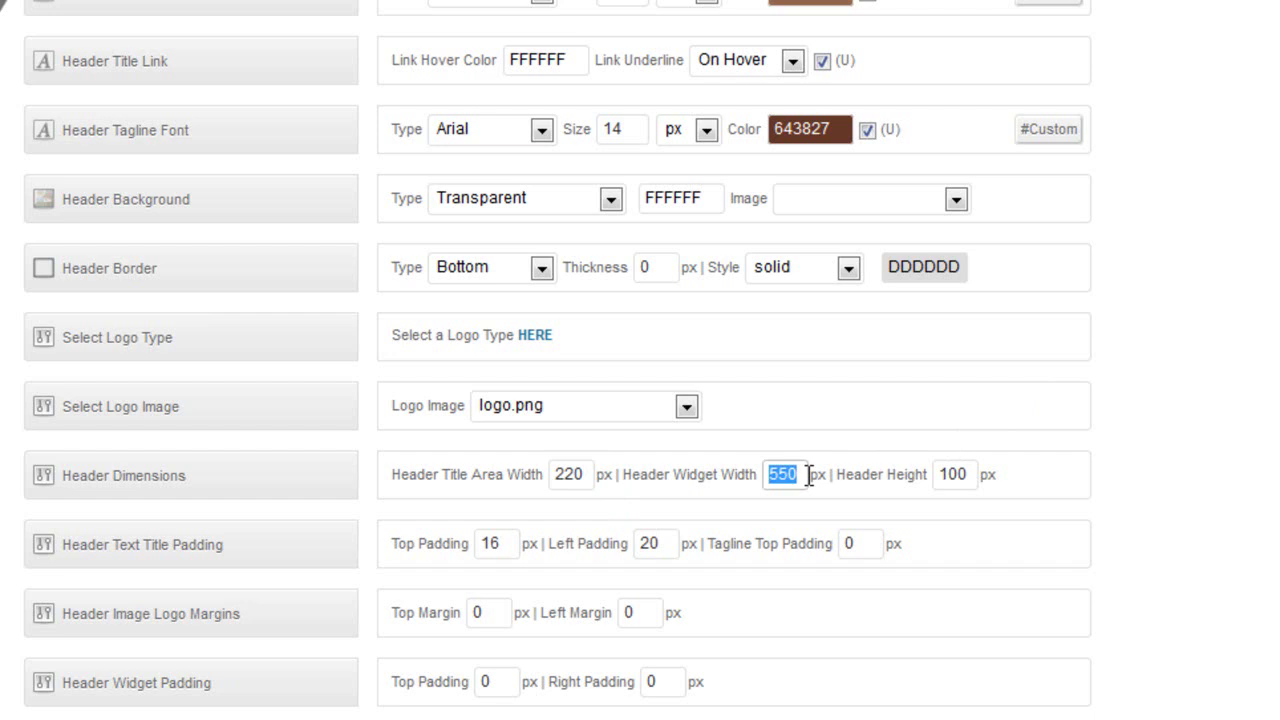
pyautogui.write('680')
pyautogui.press('Tab')
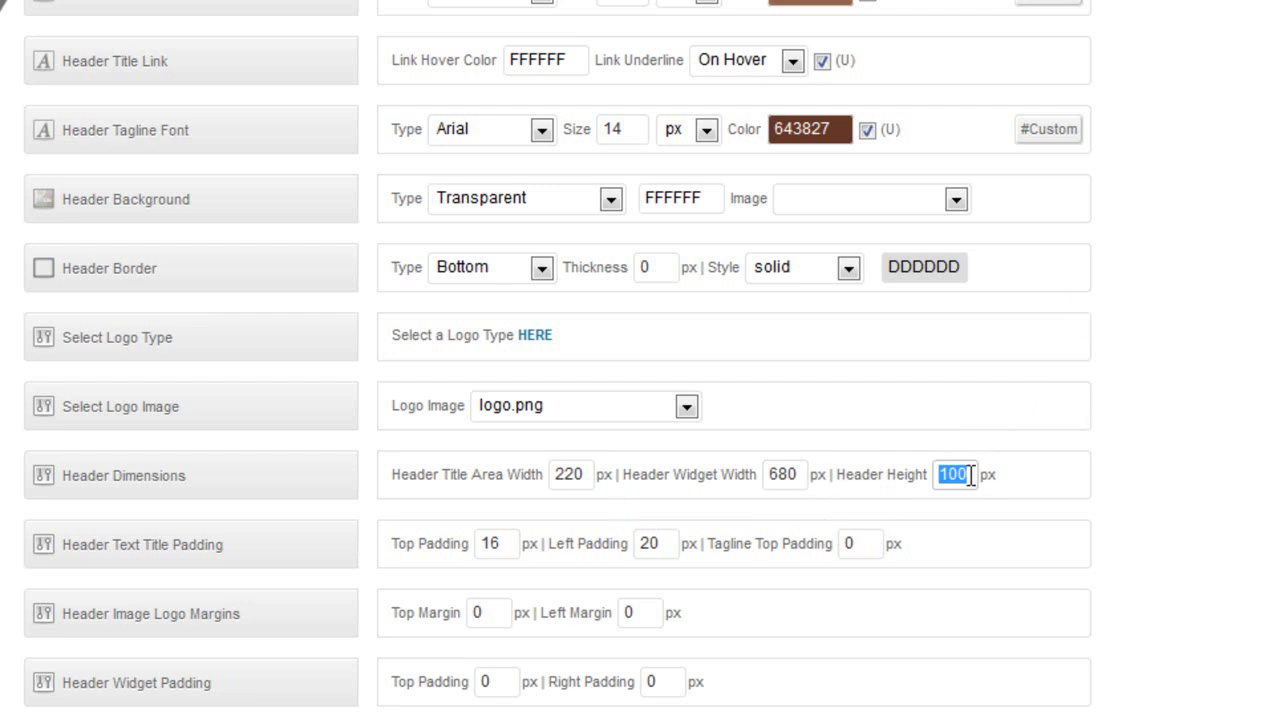
pyautogui.write('148')
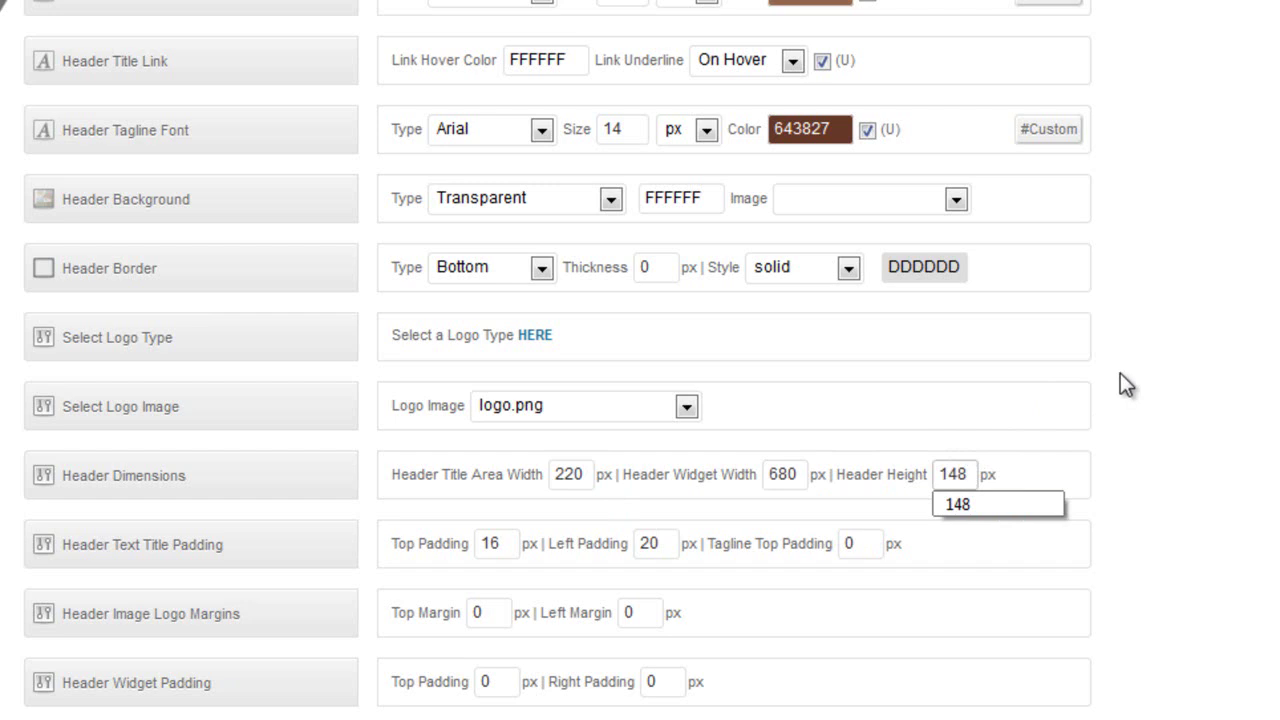
pyautogui.click(1270, 330)
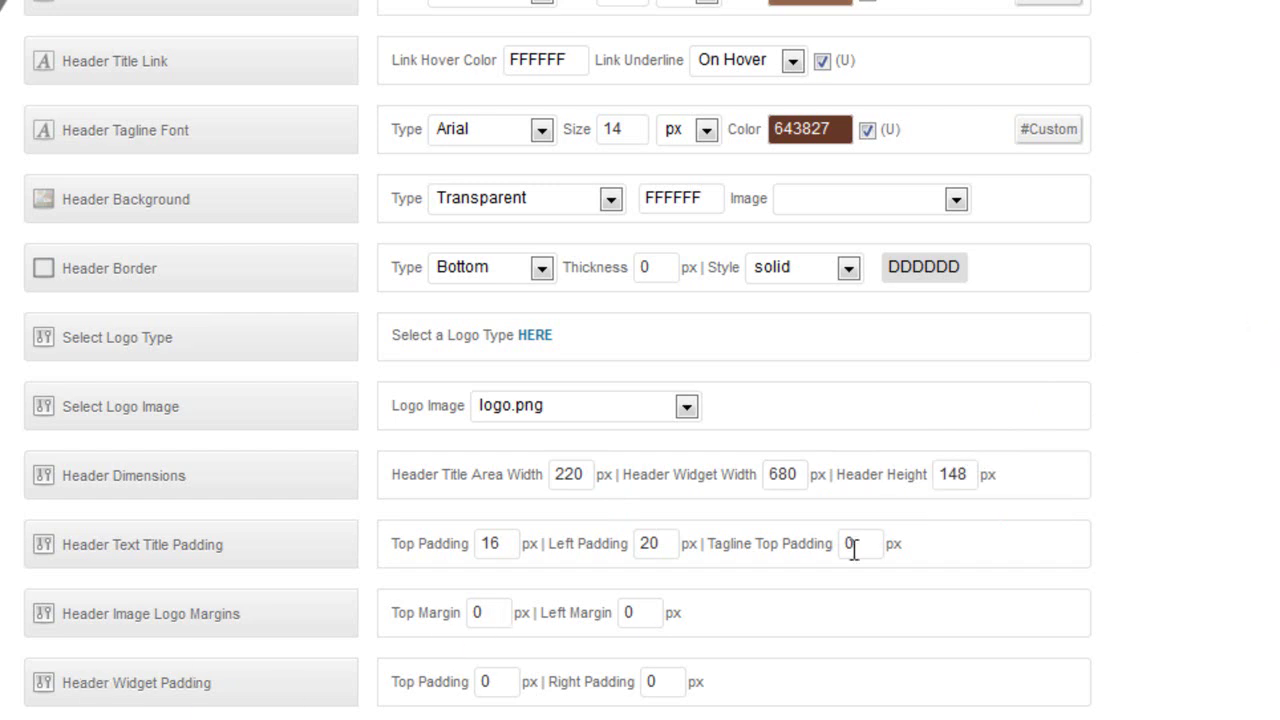
# Step: Set the header widget top padding to 40 px and save the header changes
pyautogui.doubleClick(498, 681)
pyautogui.write('40')
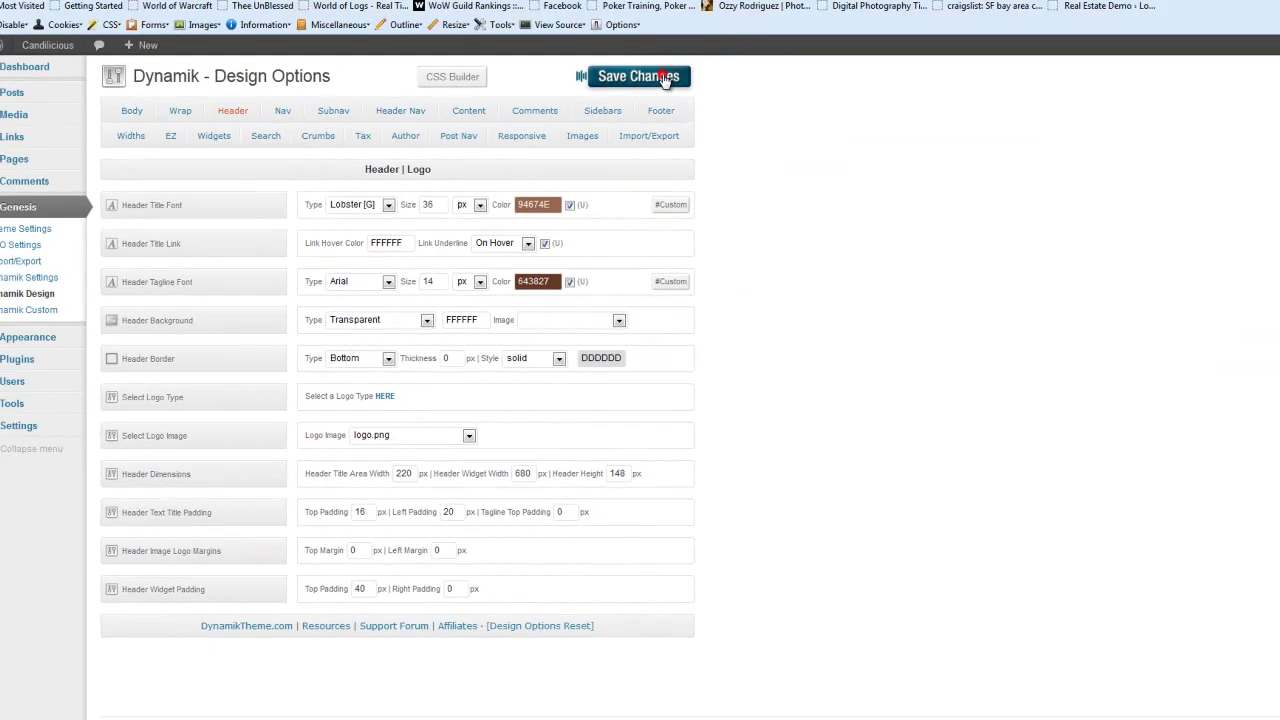
pyautogui.click(595, 114)
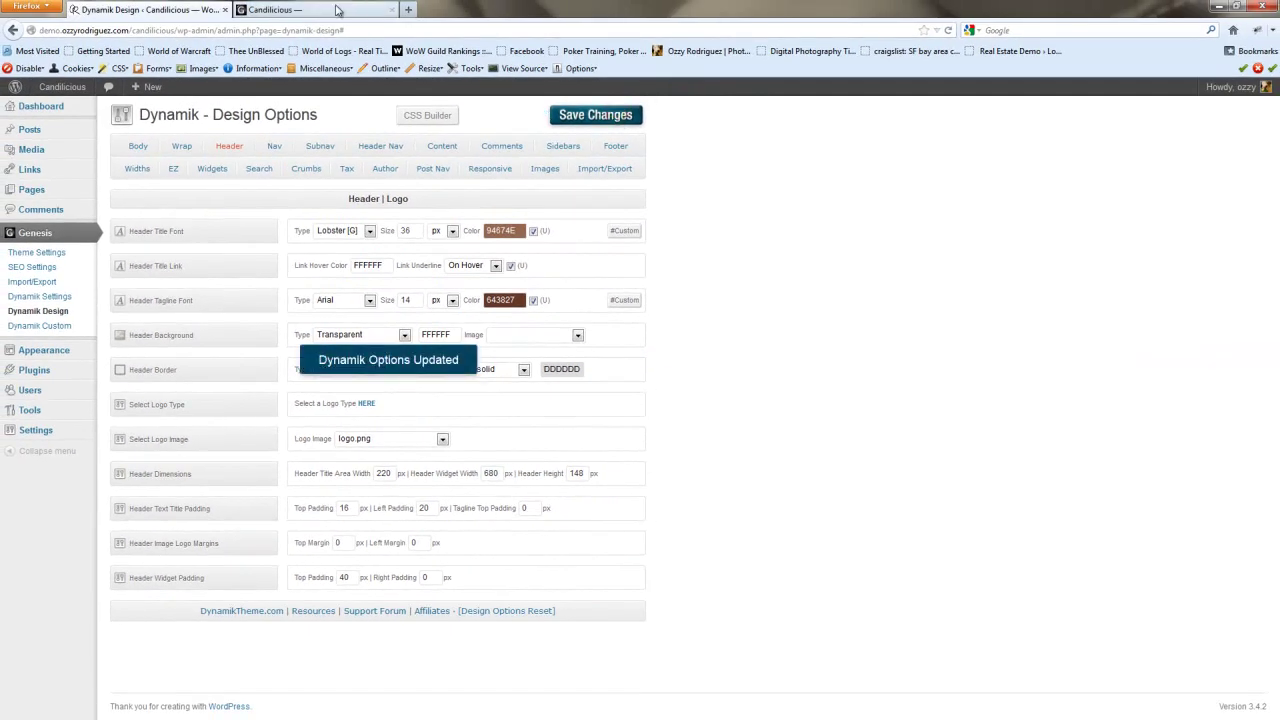
pyautogui.click(336, 10)
# Step: Reload the Candilicious site to view the full logo in the taller header, then return to Dynamik
pyautogui.click(949, 31)
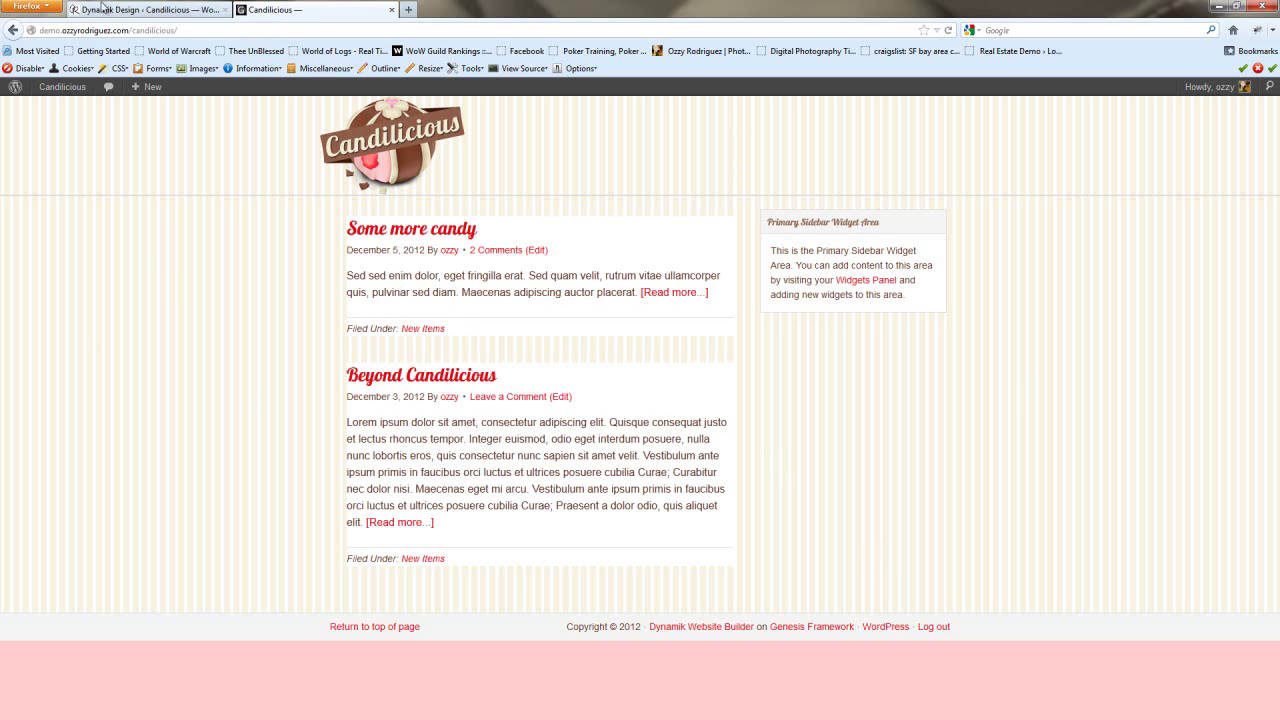
pyautogui.click(170, 9)
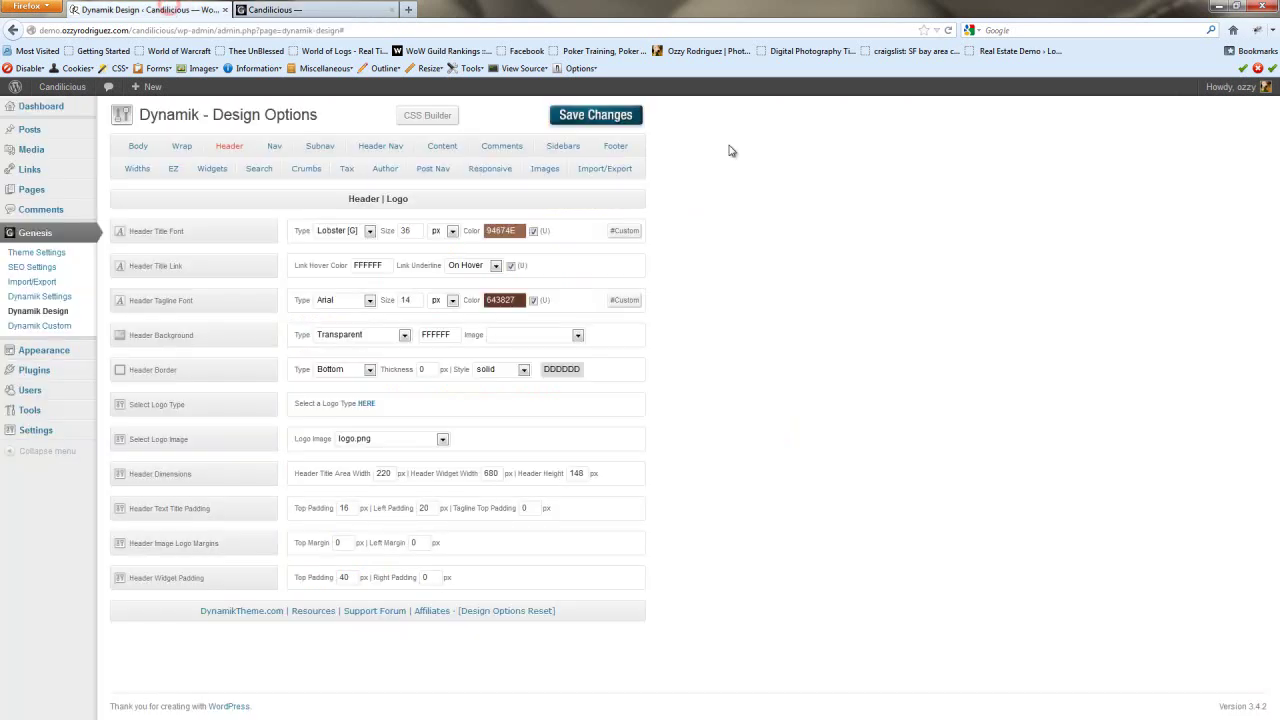